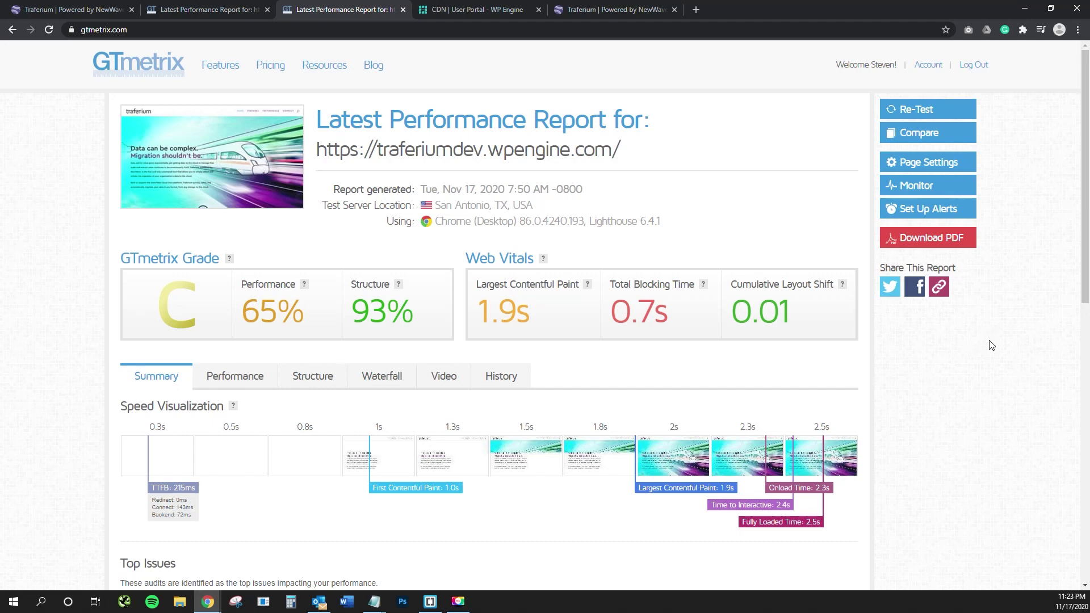
# - Expand the explicit width and height audit to show its four failing images, including the logo and poweredby.jpg
pyautogui.scroll(-3, 992, 367)
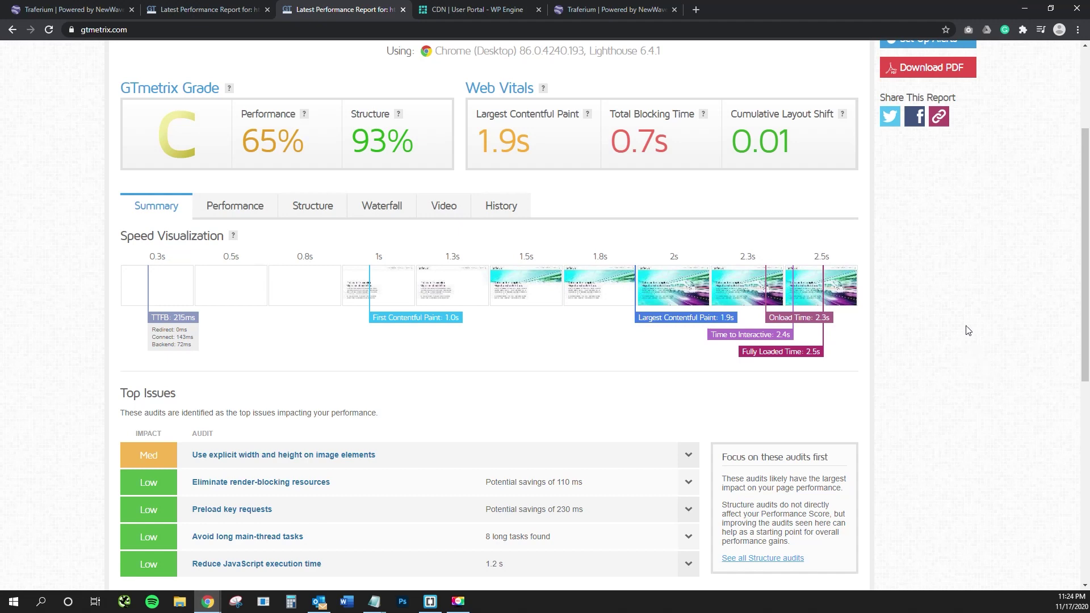
pyautogui.scroll(3, 970, 322)
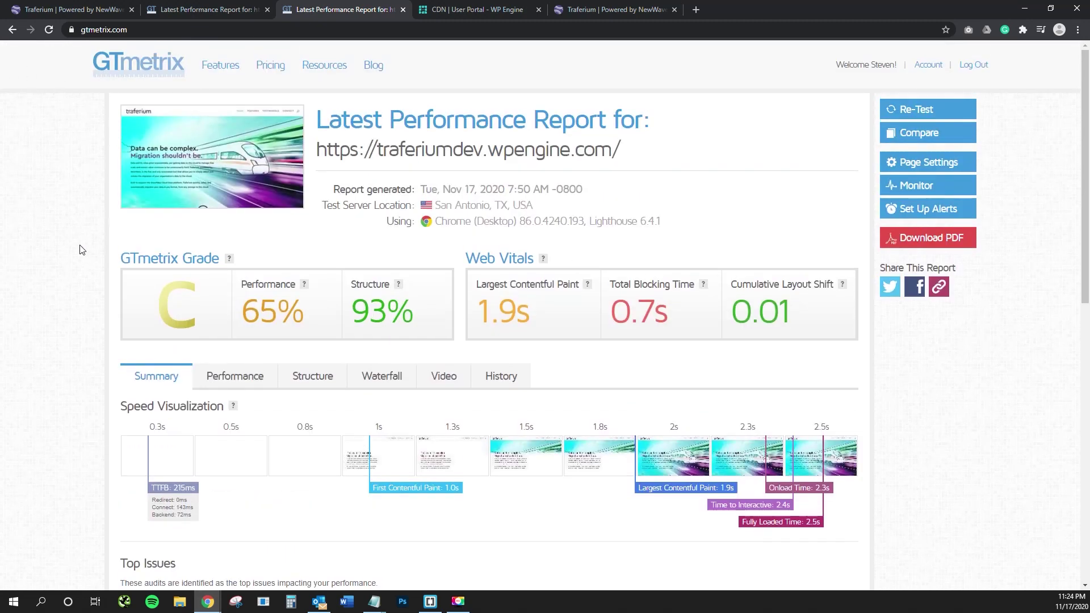
pyautogui.scroll(-1, 80, 264)
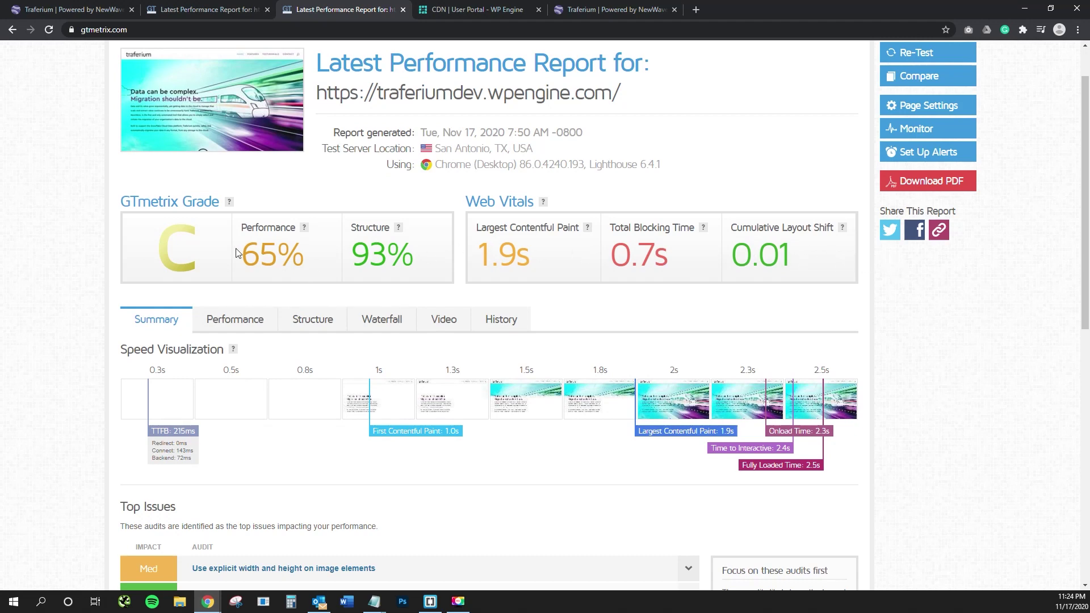
pyautogui.scroll(-2, 232, 250)
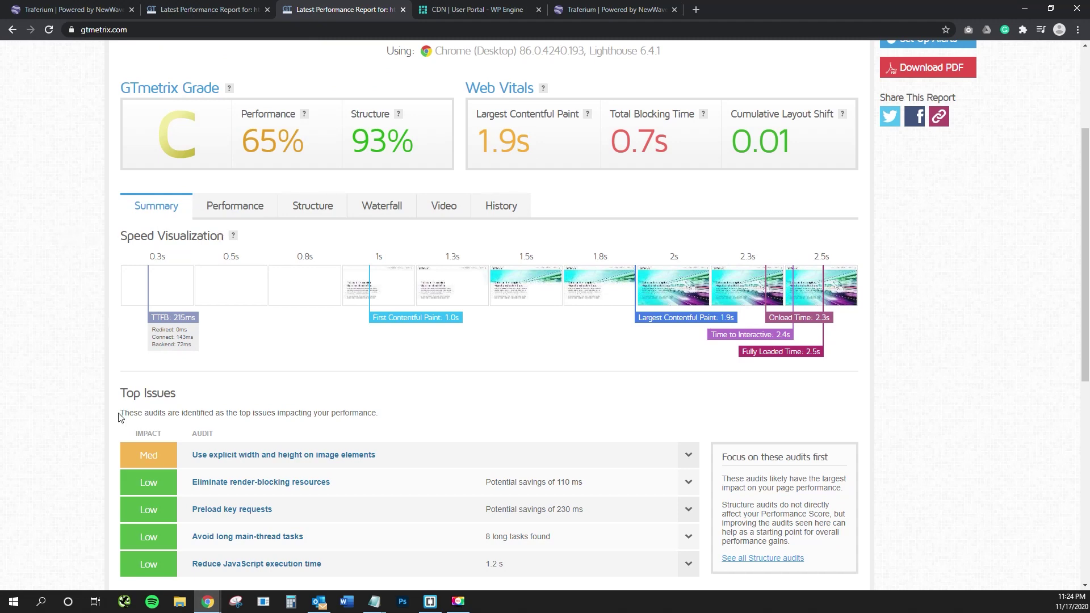
pyautogui.scroll(-2, 118, 397)
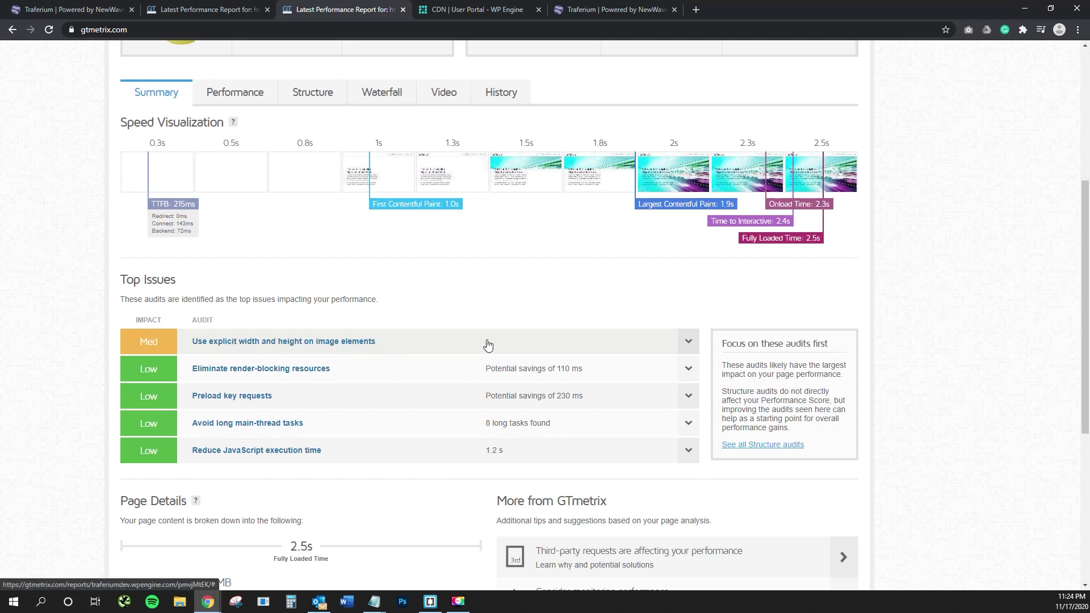
pyautogui.click(695, 343)
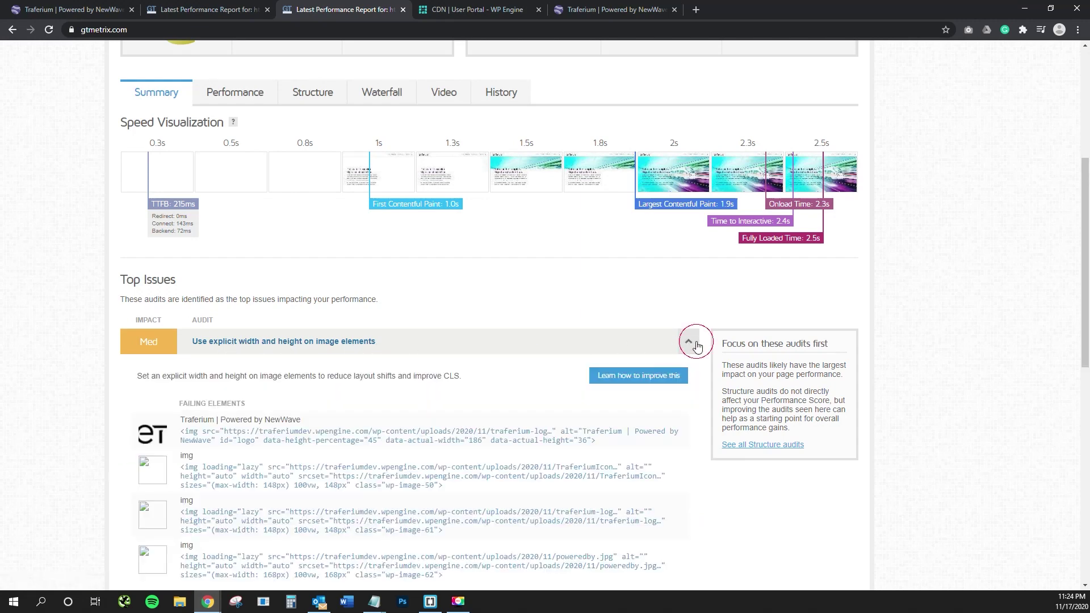
pyautogui.scroll(-1, 702, 345)
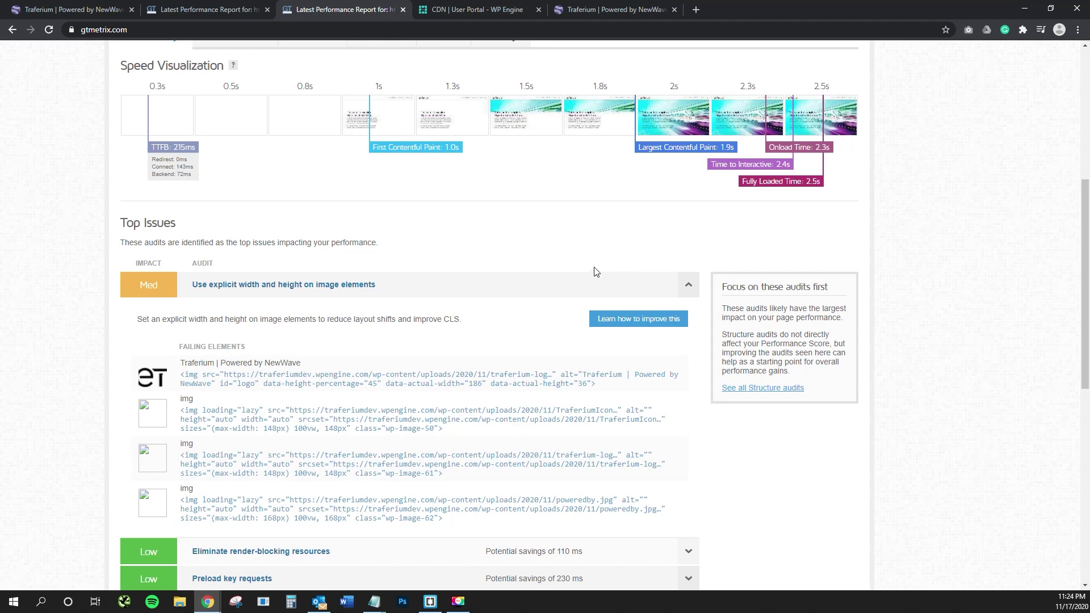
pyautogui.scroll(-1, 602, 290)
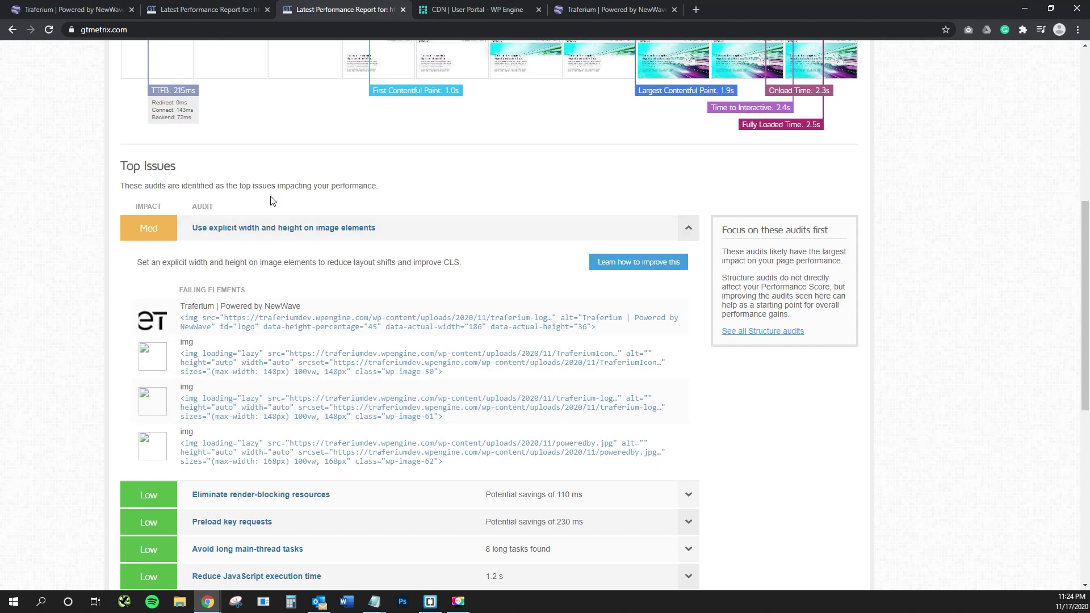
pyautogui.click(620, 7)
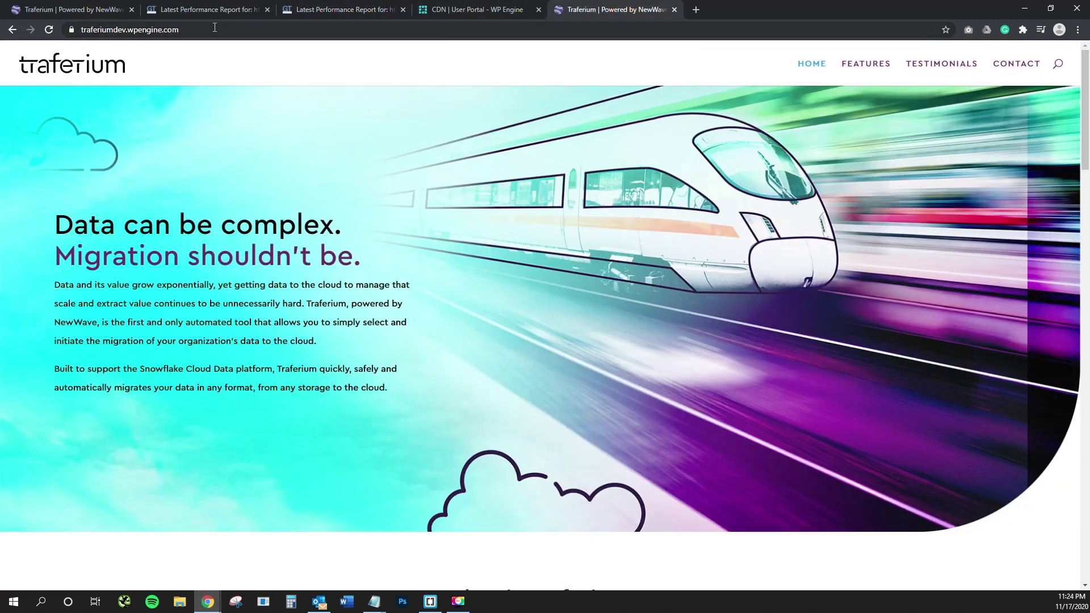
pyautogui.moveTo(208, 29); pyautogui.dragTo(89, 34)
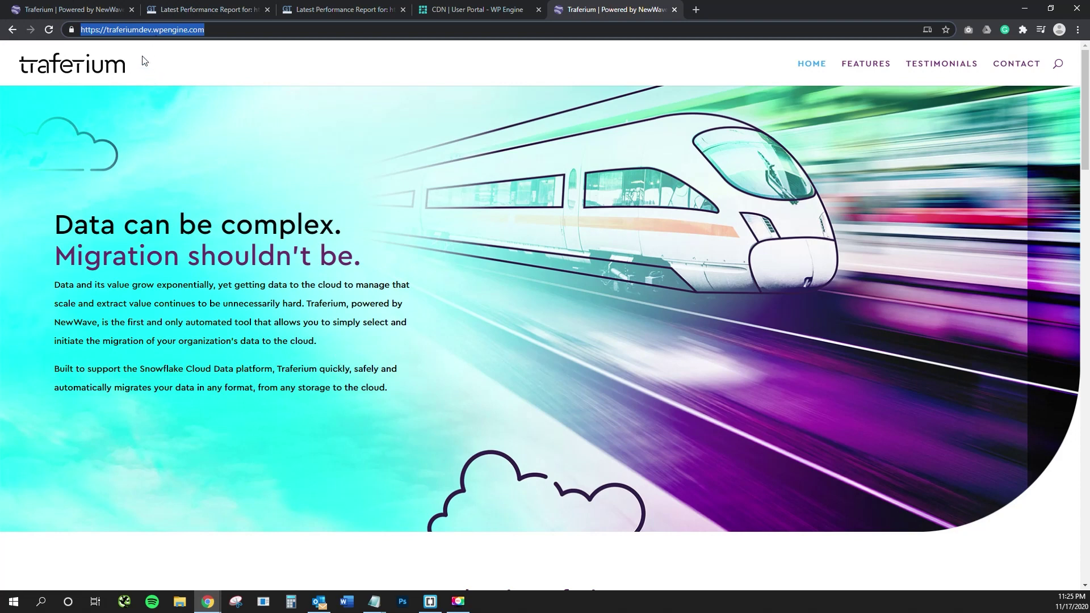
pyautogui.scroll(-1, 139, 56)
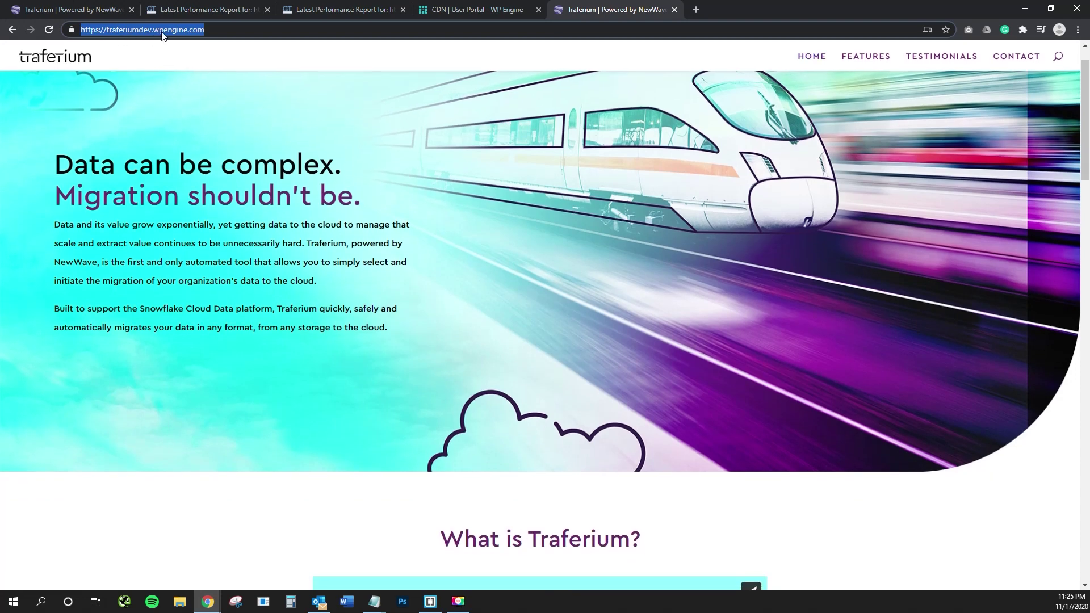
pyautogui.click(74, 10)
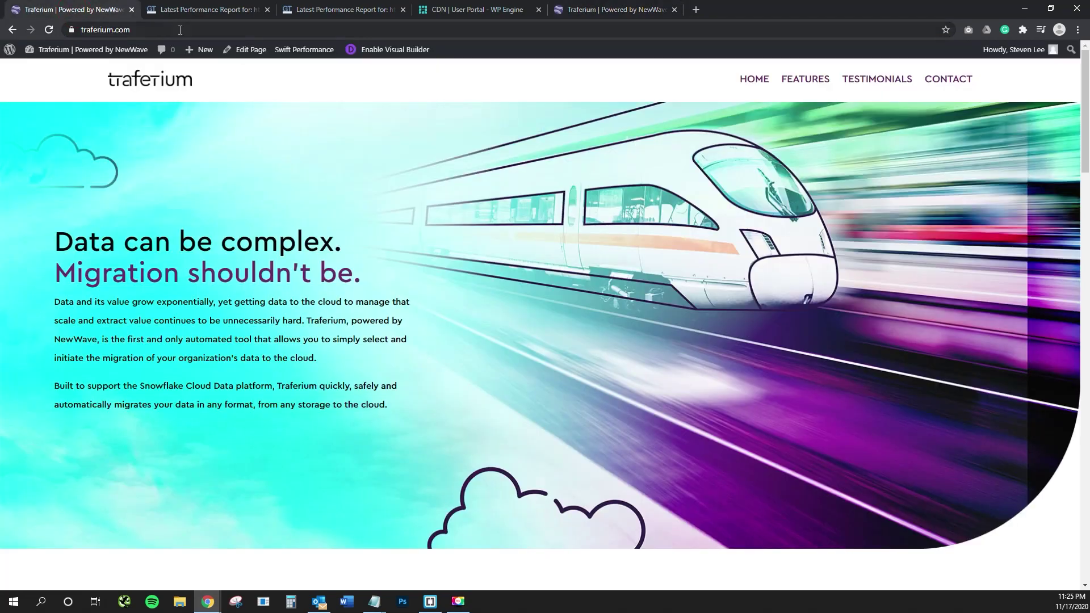
pyautogui.moveTo(179, 29); pyautogui.dragTo(55, 97)
pyautogui.scroll(-15, 303, 223)
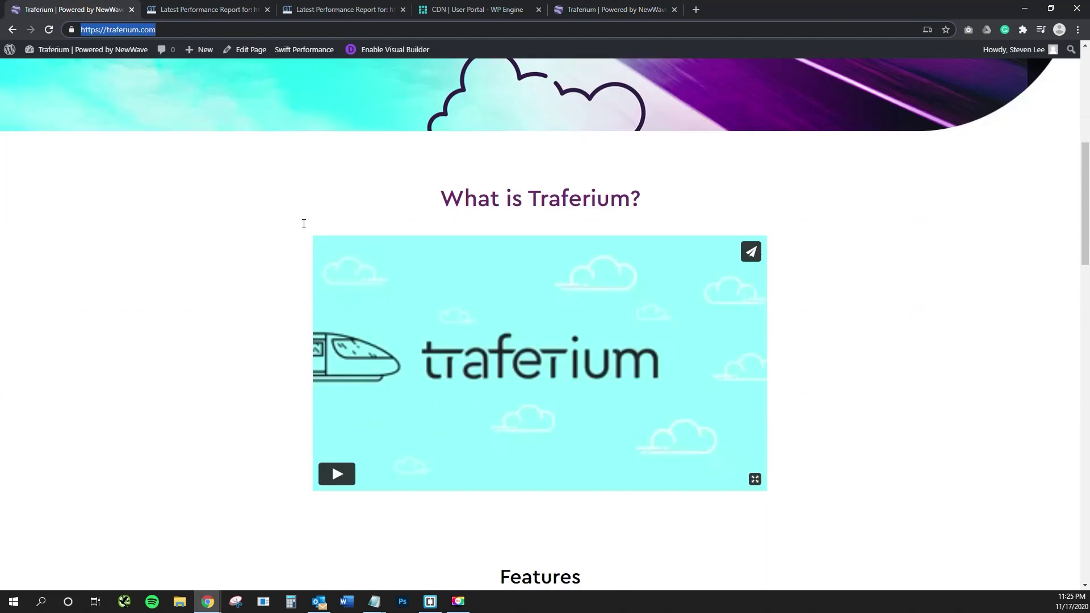
pyautogui.scroll(8, 295, 182)
pyautogui.scroll(8, 295, 182)
pyautogui.click(610, 10)
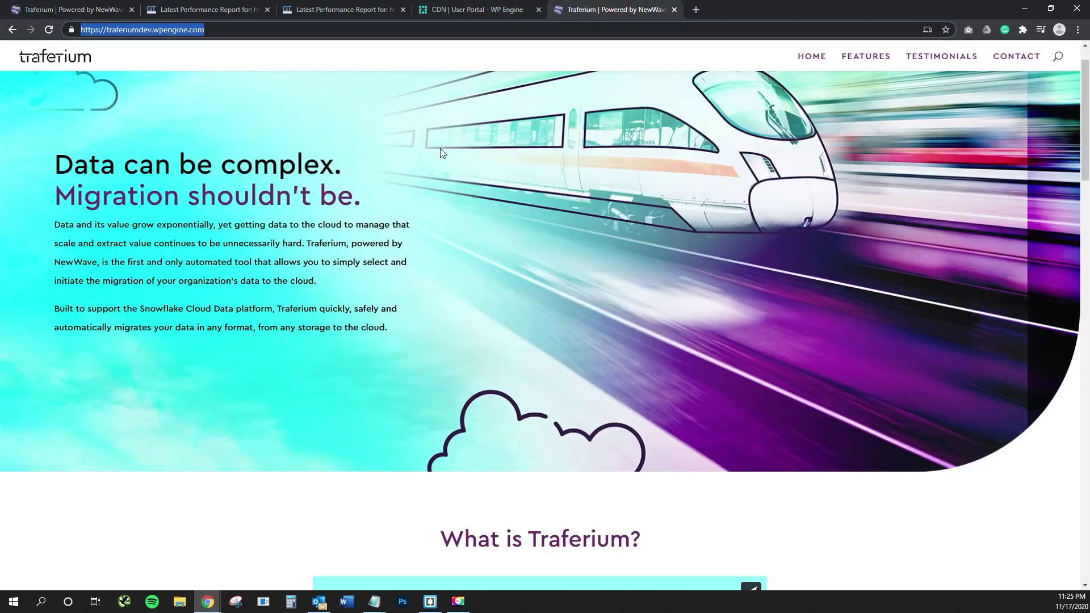
pyautogui.scroll(-20, 428, 165)
pyautogui.scroll(20, 397, 181)
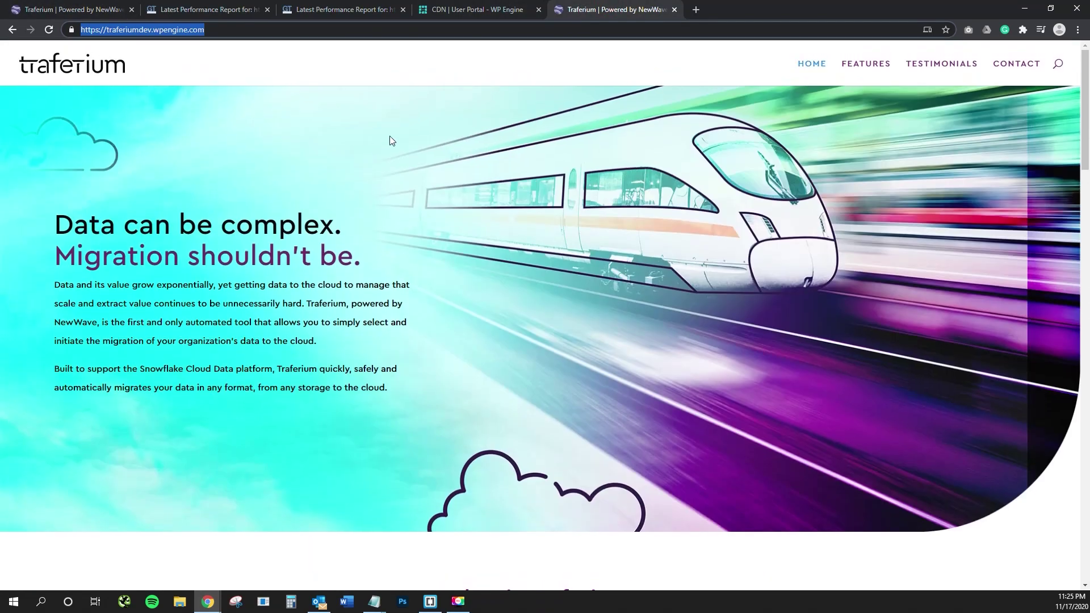
pyautogui.click(380, 6)
# - Compare the live site's grade A GTmetrix report against the dev site's grade C report
pyautogui.scroll(7, 366, 111)
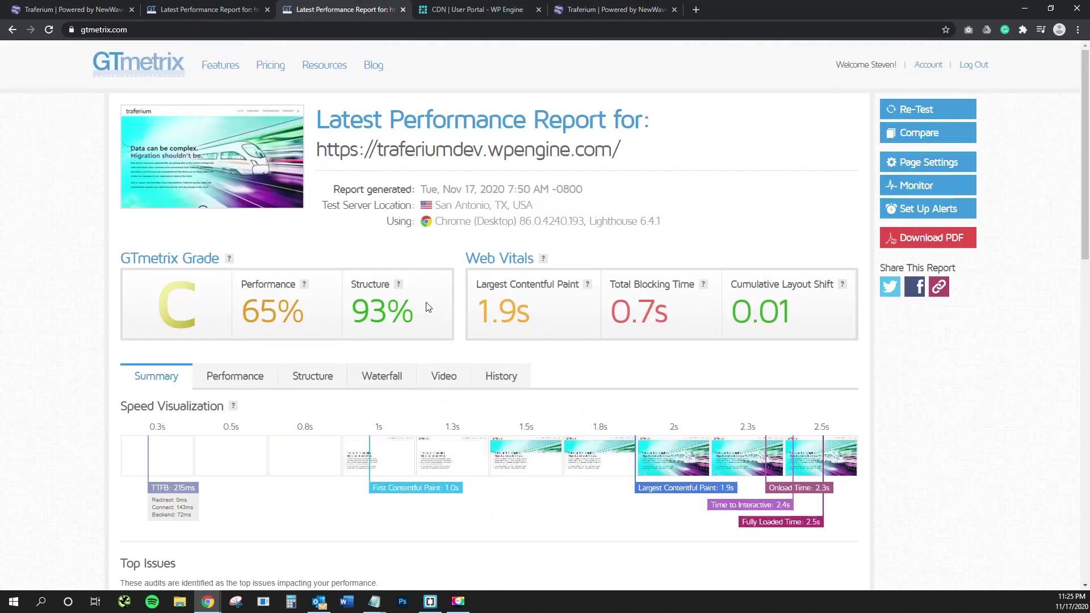
pyautogui.click(190, 5)
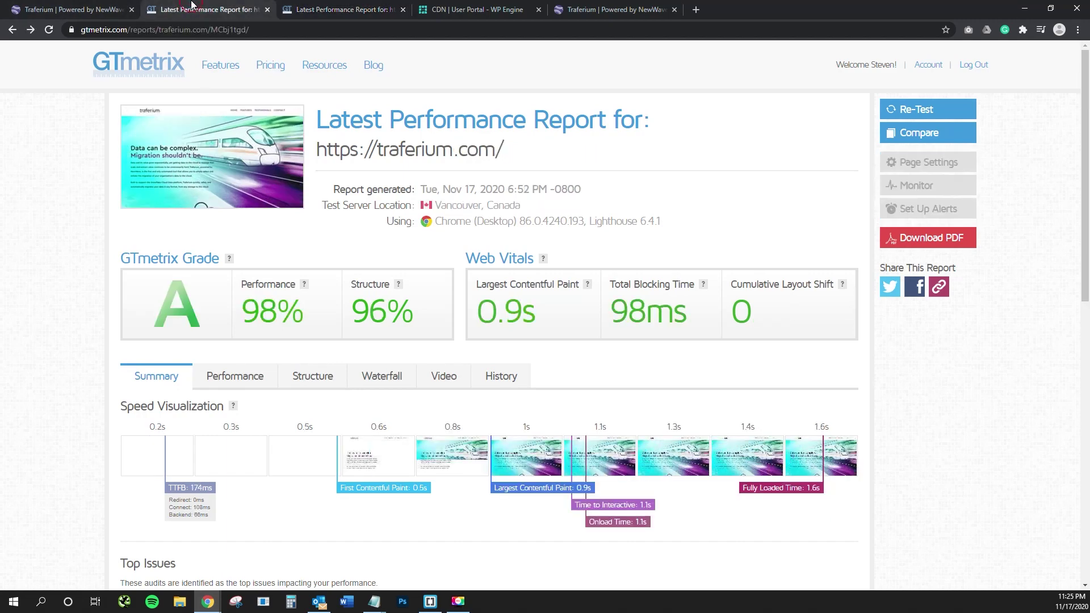
pyautogui.click(339, 7)
pyautogui.click(179, 6)
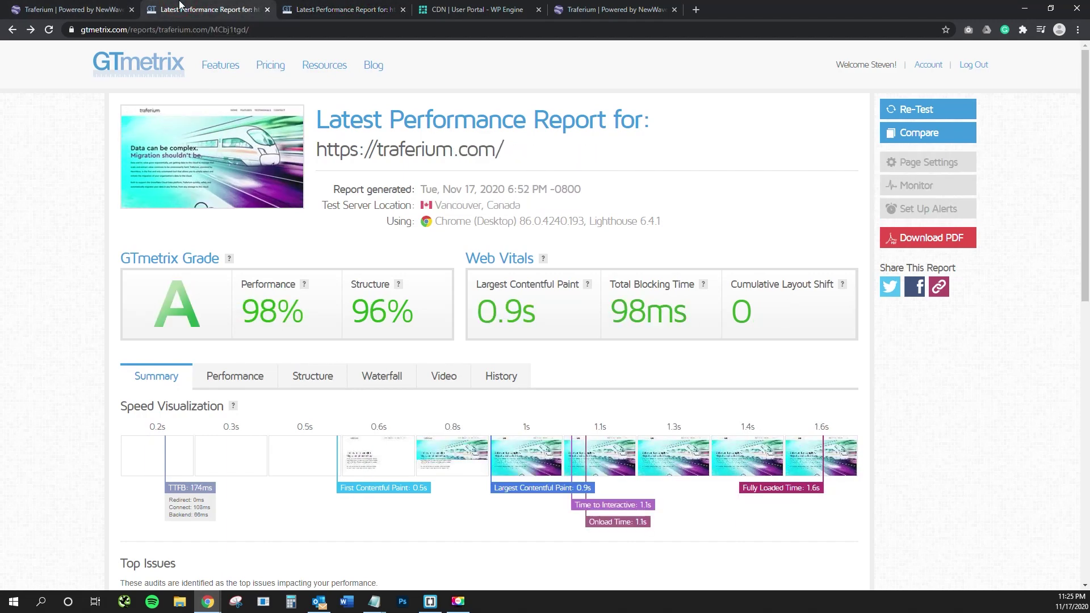
pyautogui.click(339, 7)
pyautogui.scroll(-3, 457, 426)
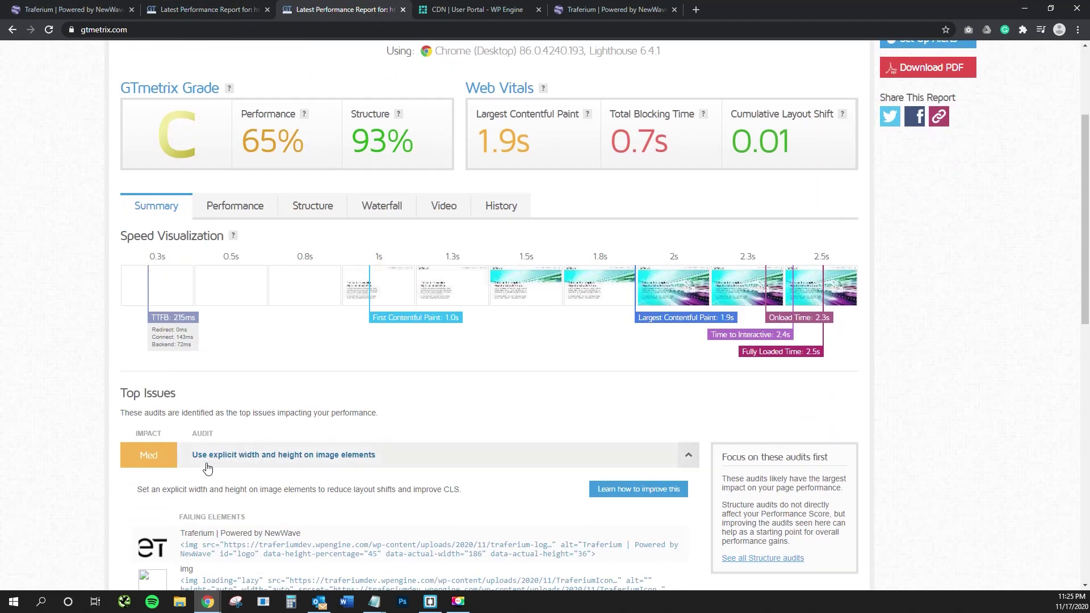
pyautogui.scroll(3, 259, 190)
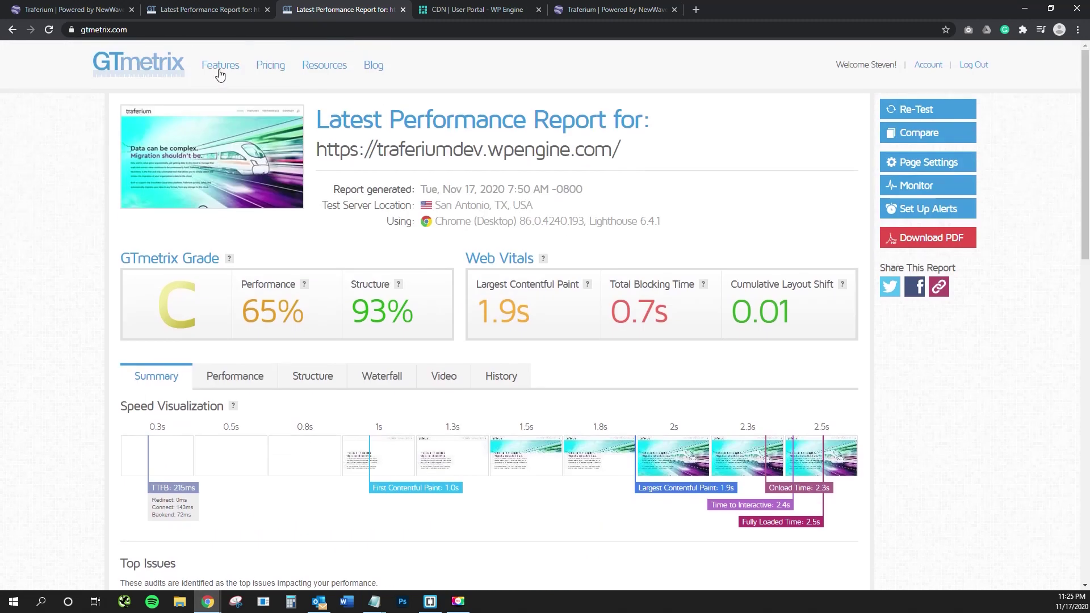
pyautogui.click(225, 5)
pyautogui.click(302, 6)
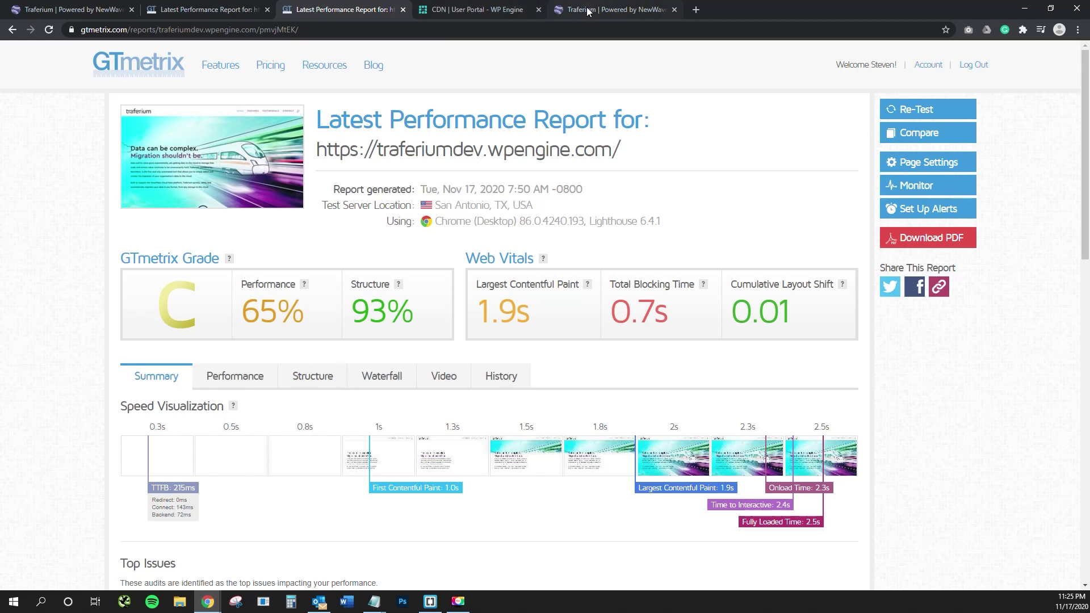
# - Check the live report's Cumulative Layout Shift of 0 and its explanation, then show the Traferium dev homepage
pyautogui.hotkey('ctrl', 'shift', 'Tab')
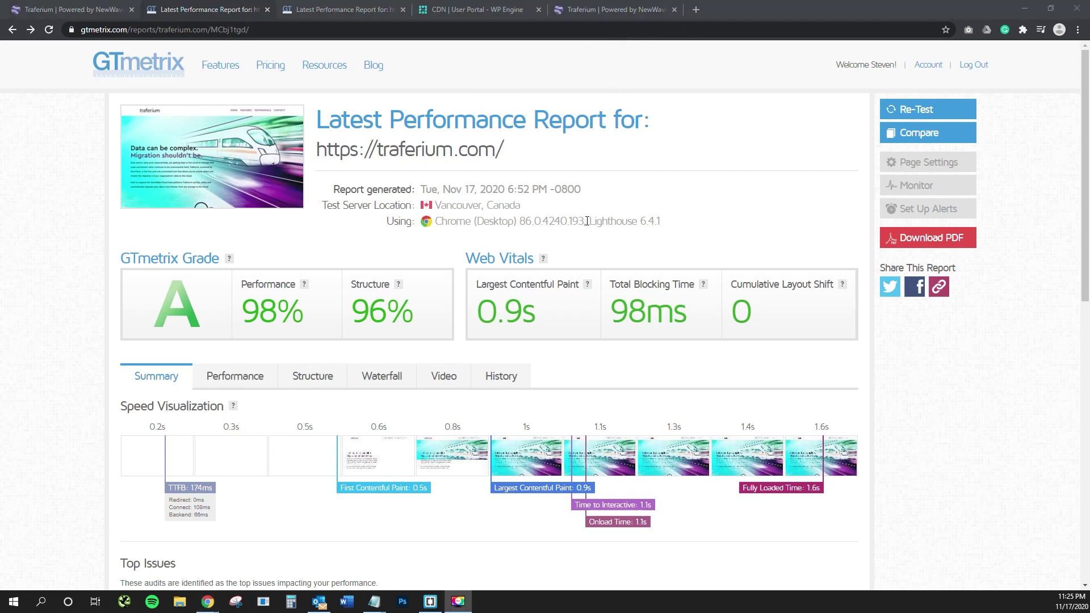
pyautogui.moveTo(735, 282); pyautogui.dragTo(818, 289)
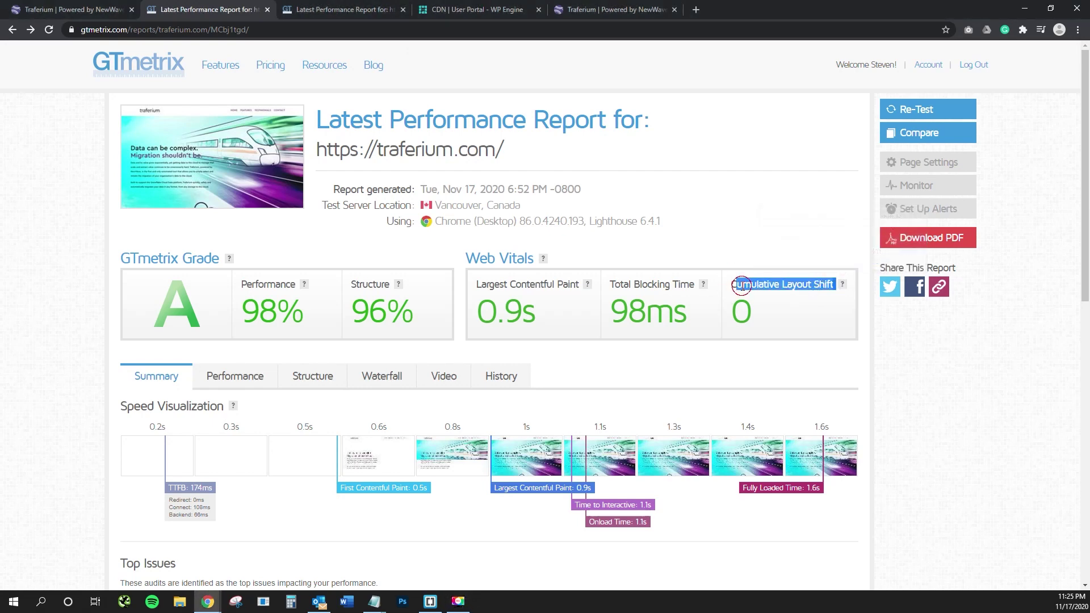
pyautogui.click(821, 289)
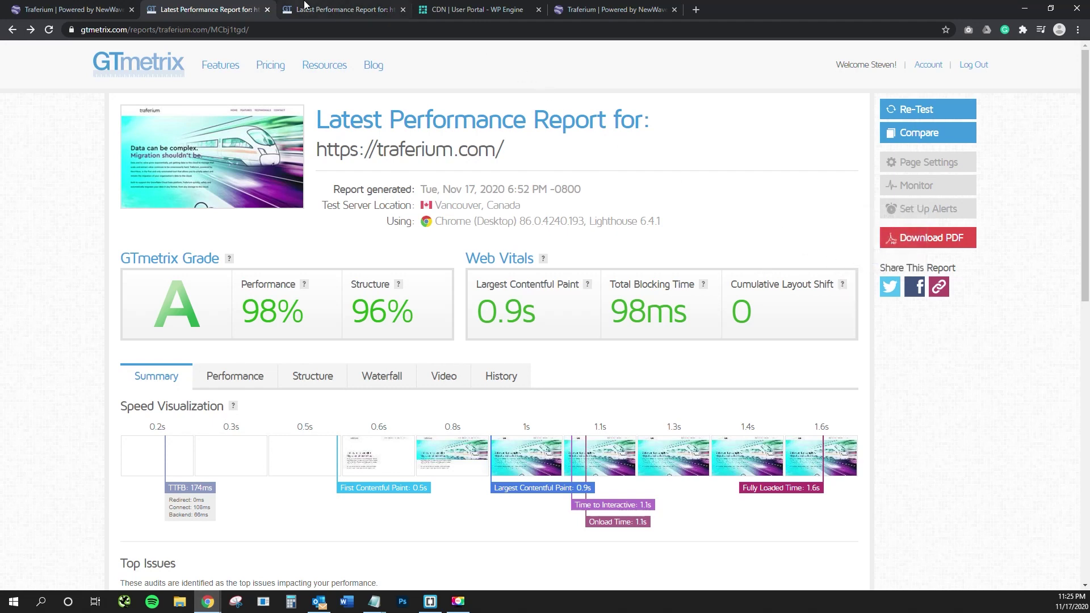
pyautogui.click(641, 6)
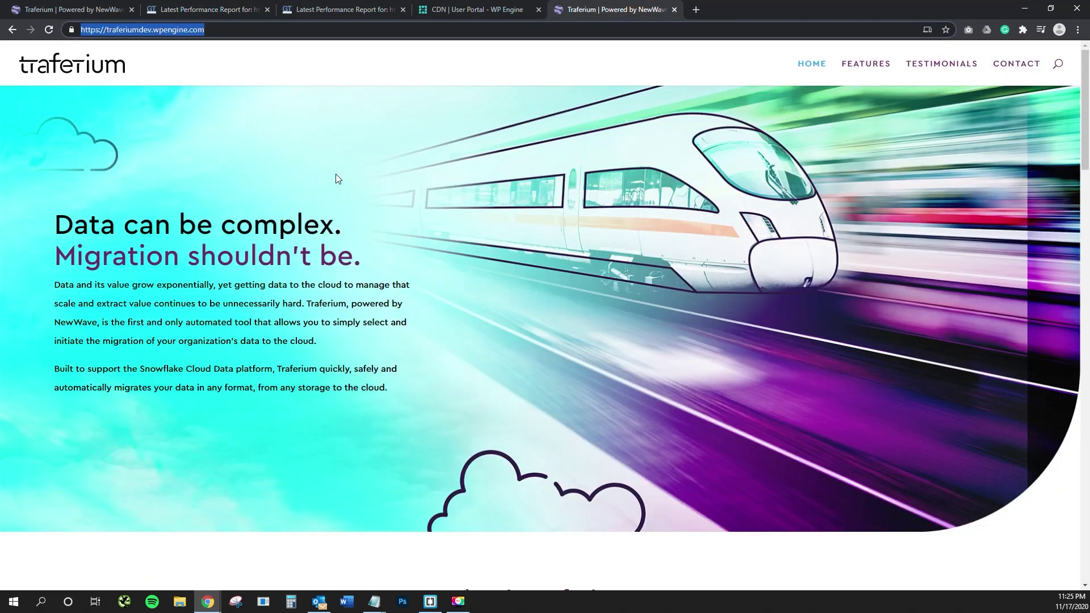
# - Scroll the dev homepage to the contact form, then bring back the grade C GTmetrix report
pyautogui.scroll(-2, 226, 319)
pyautogui.scroll(-20, 226, 318)
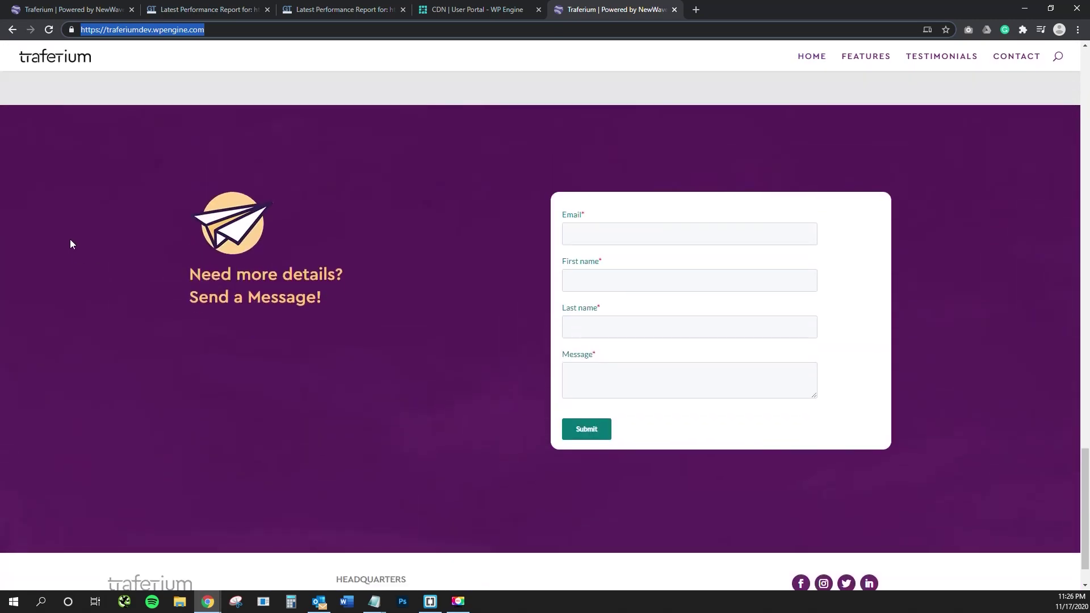
pyautogui.click(2, 149)
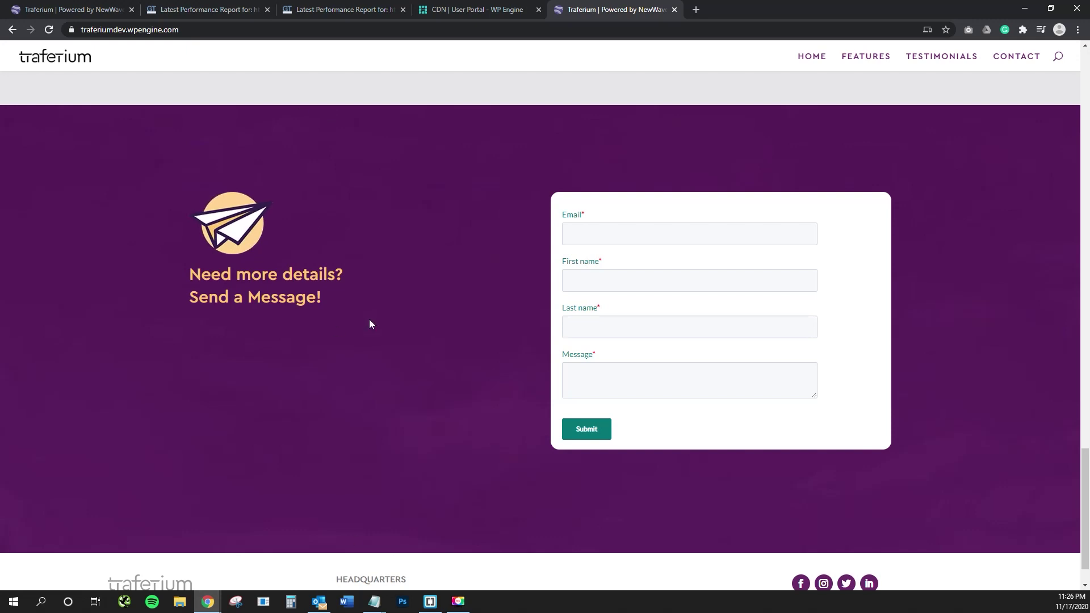
pyautogui.click(309, 8)
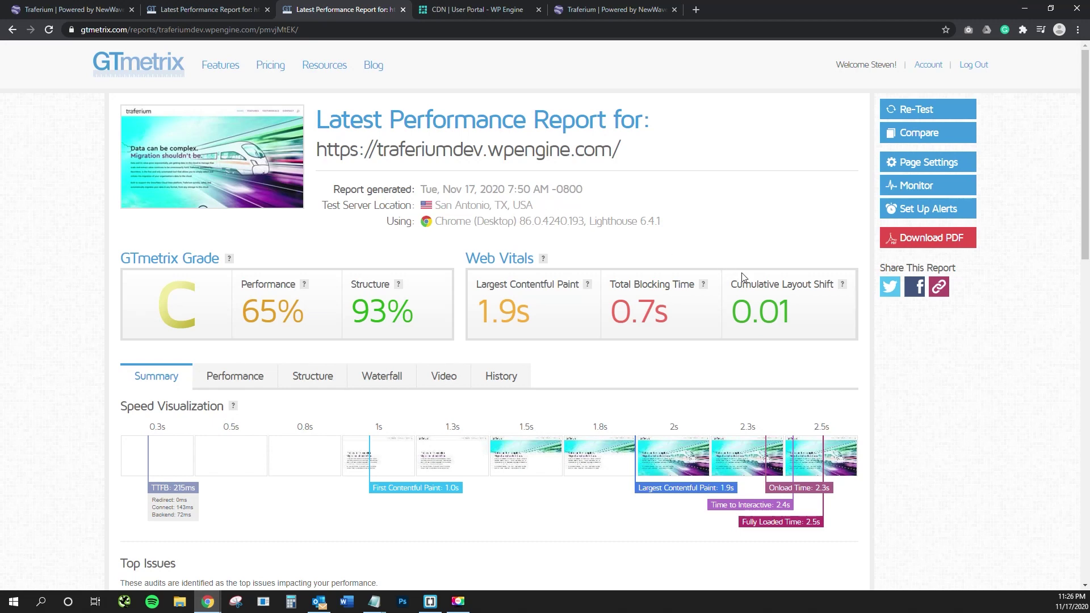
# - Show the Traferium dev homepage again, at its 'Data can be complex. Migration shouldn't be.' hero
pyautogui.click(584, 9)
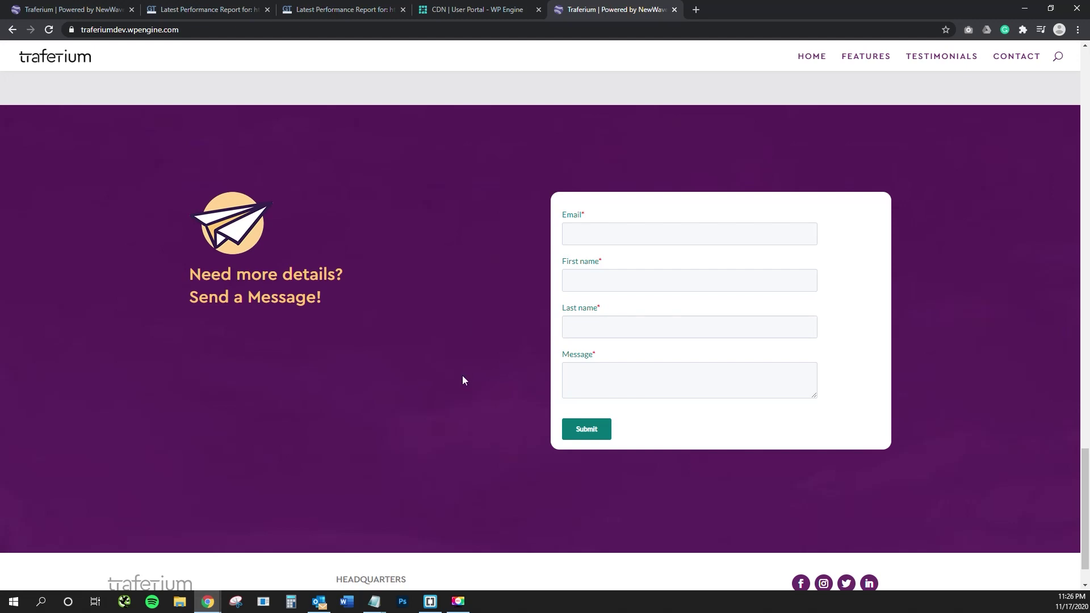
pyautogui.press('Home')
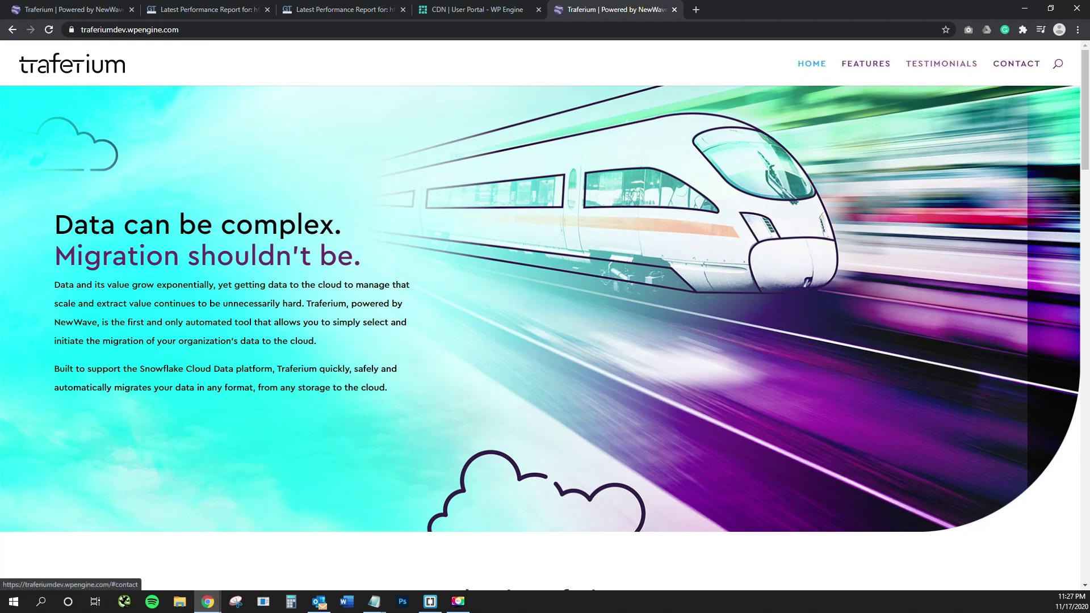
# - Jump through the Features, Testimonials and Contact sections, then back to the top of the page
pyautogui.click(868, 64)
pyautogui.click(935, 59)
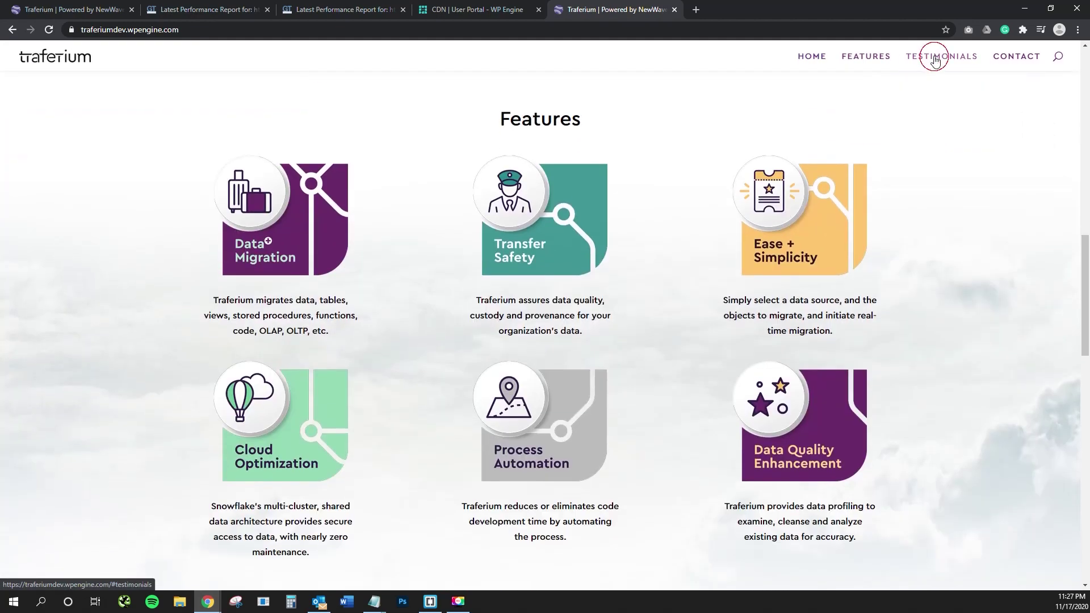
pyautogui.click(1012, 57)
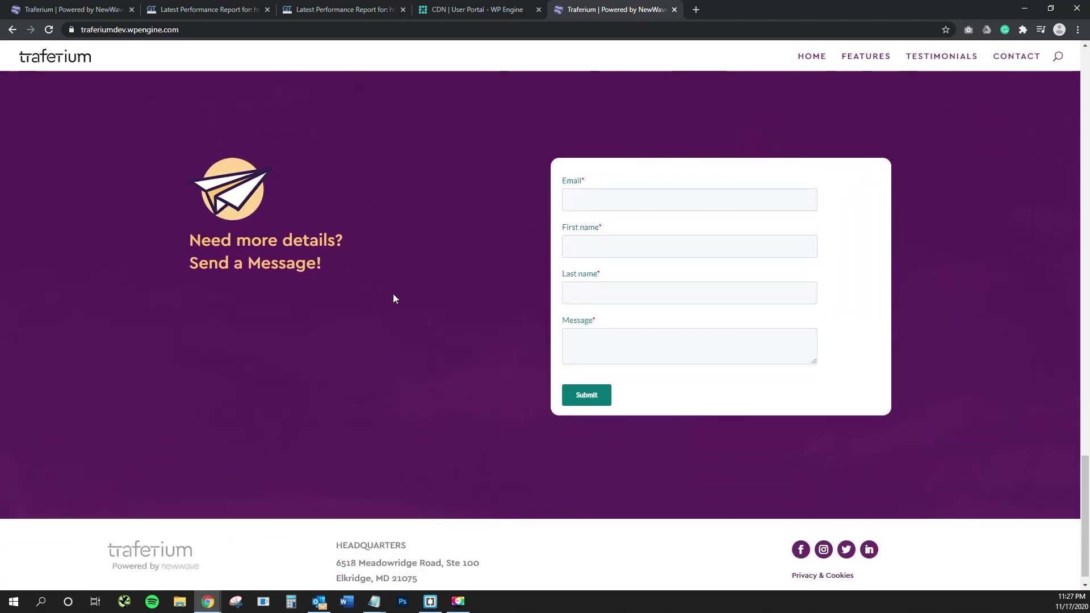
pyautogui.press('Home')
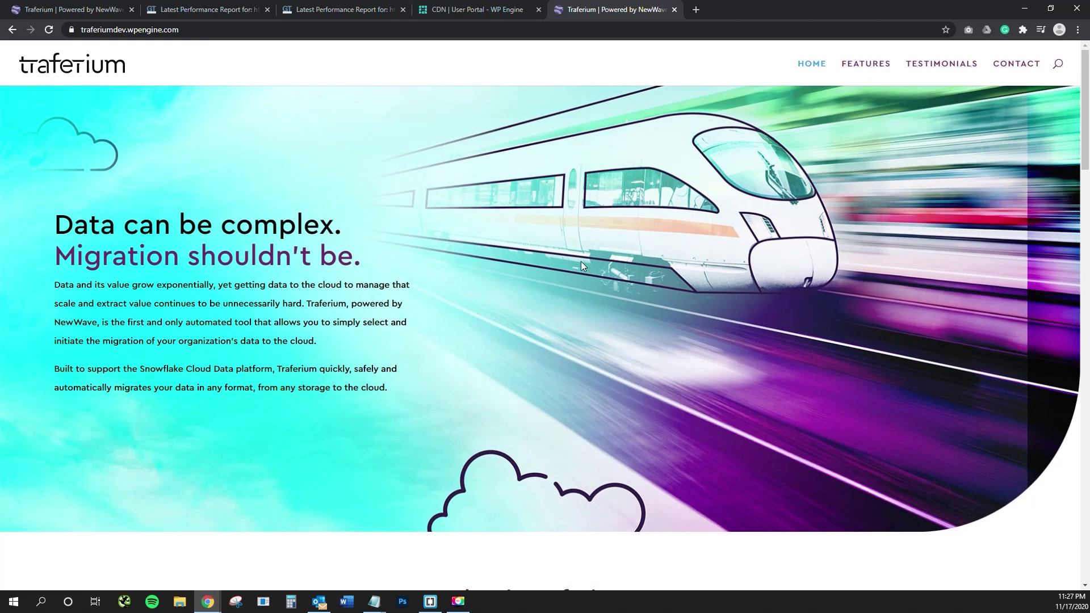
# - Scroll through the homepage, then bring up the dev site's grade C GTmetrix report with LCP 1.9s
pyautogui.scroll(-8, 580, 261)
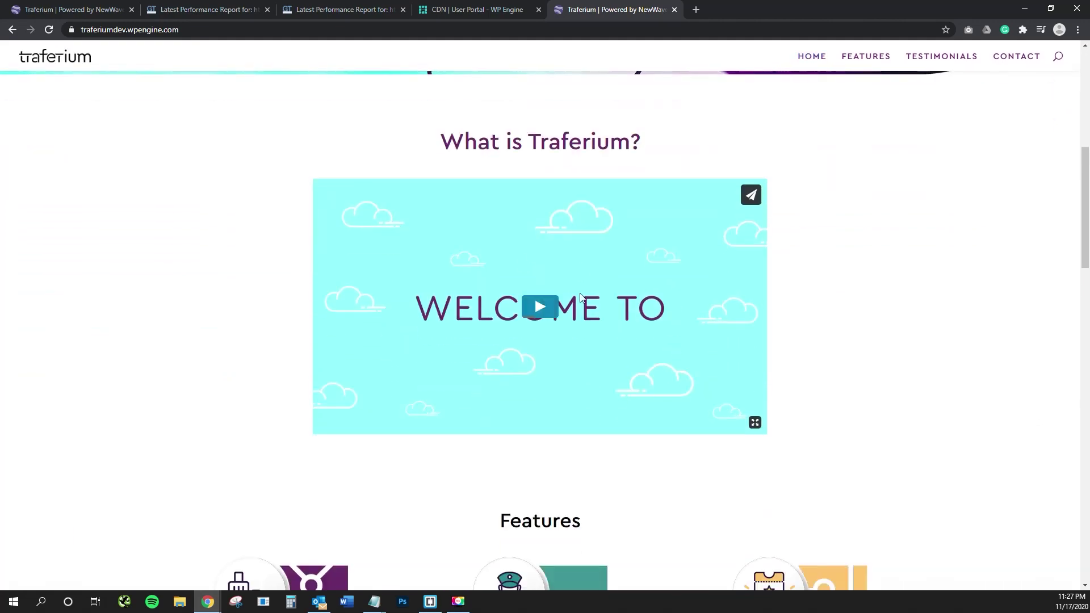
pyautogui.scroll(-15, 539, 335)
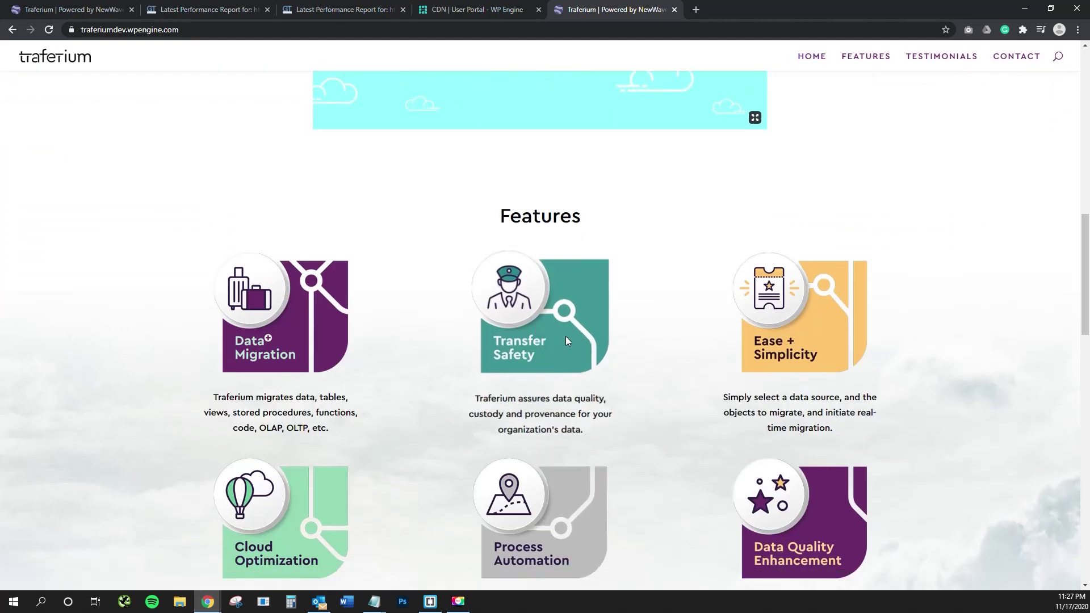
pyautogui.scroll(-6, 585, 342)
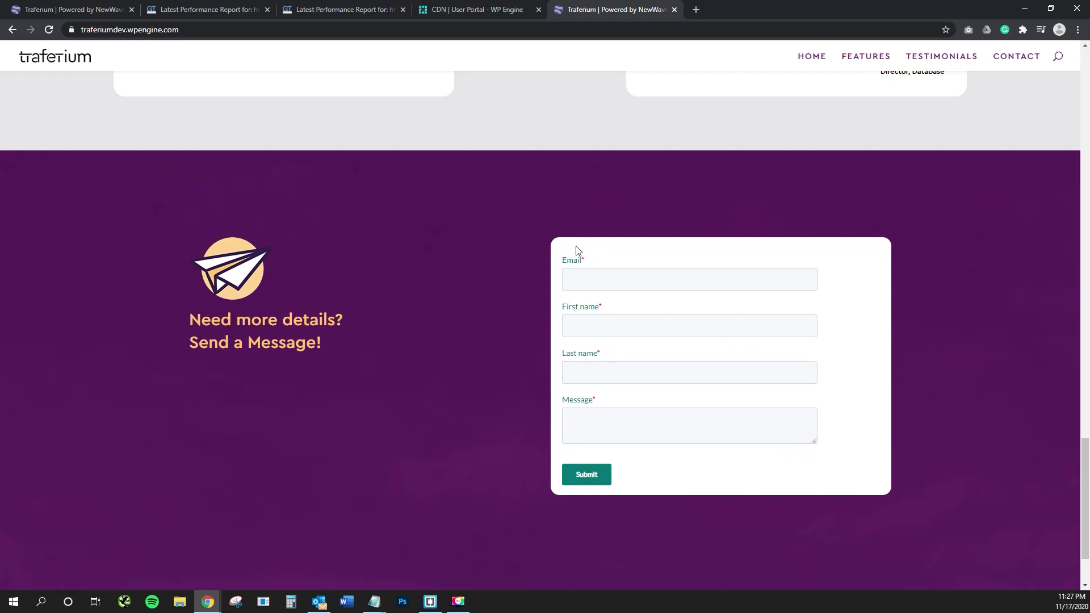
pyautogui.scroll(-2, 576, 250)
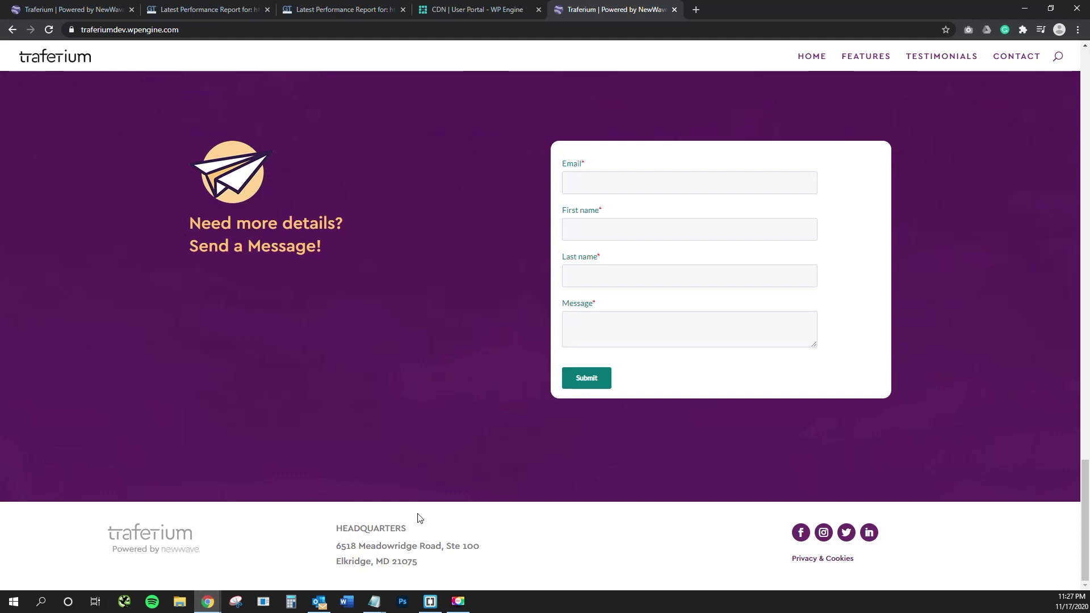
pyautogui.scroll(20, 321, 498)
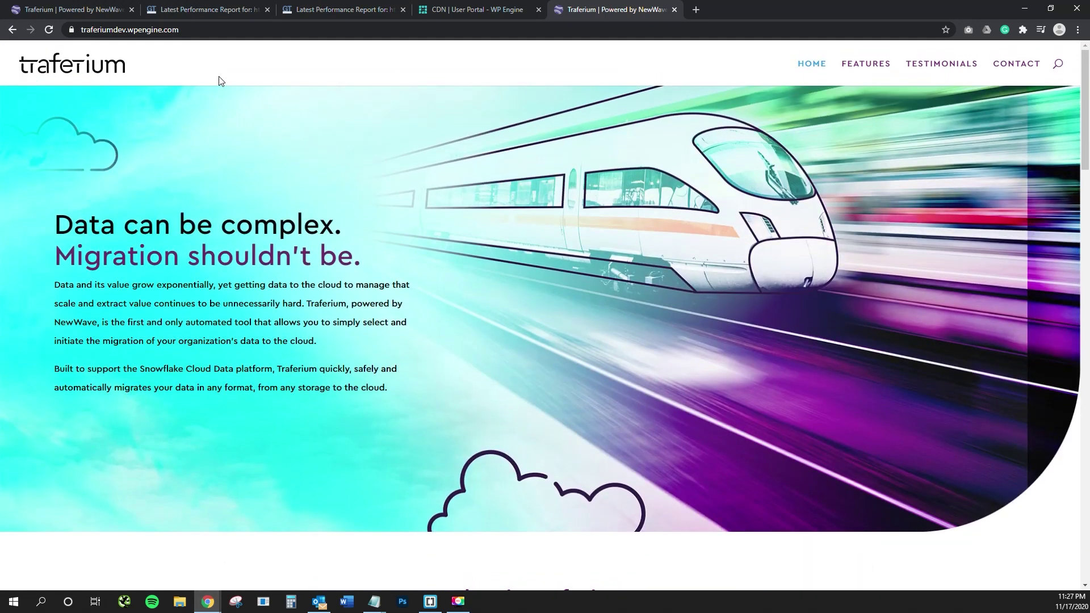
pyautogui.scroll(-20, 623, 165)
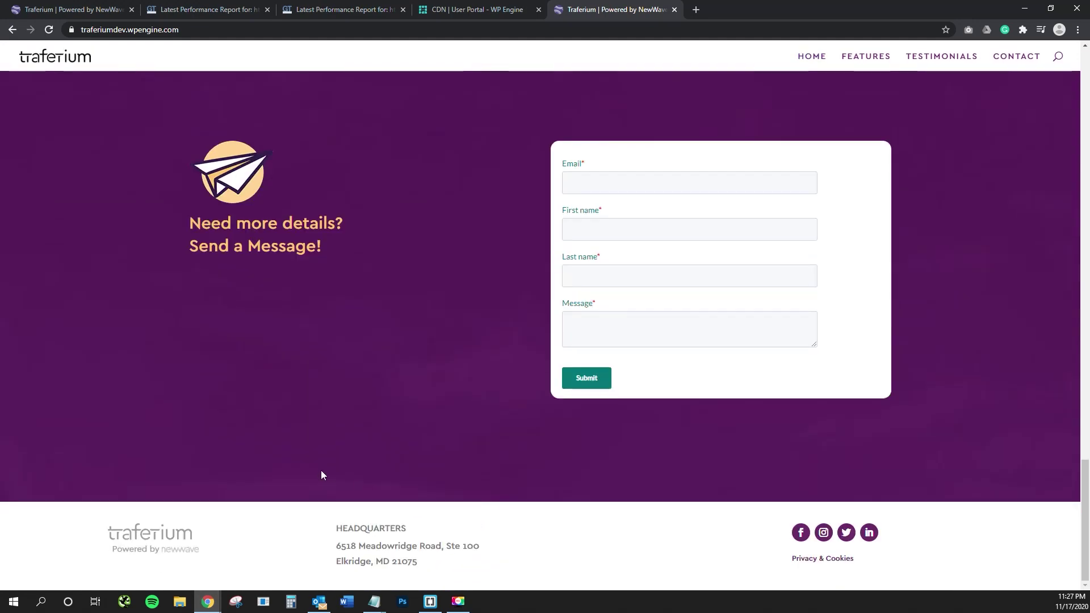
pyautogui.scroll(20, 764, 481)
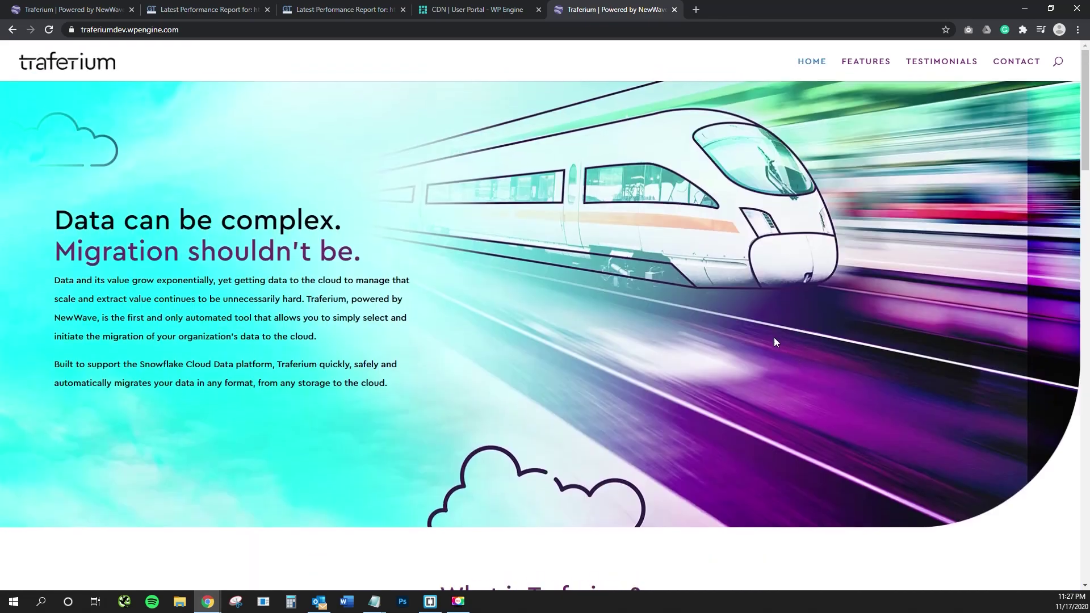
pyautogui.click(317, 7)
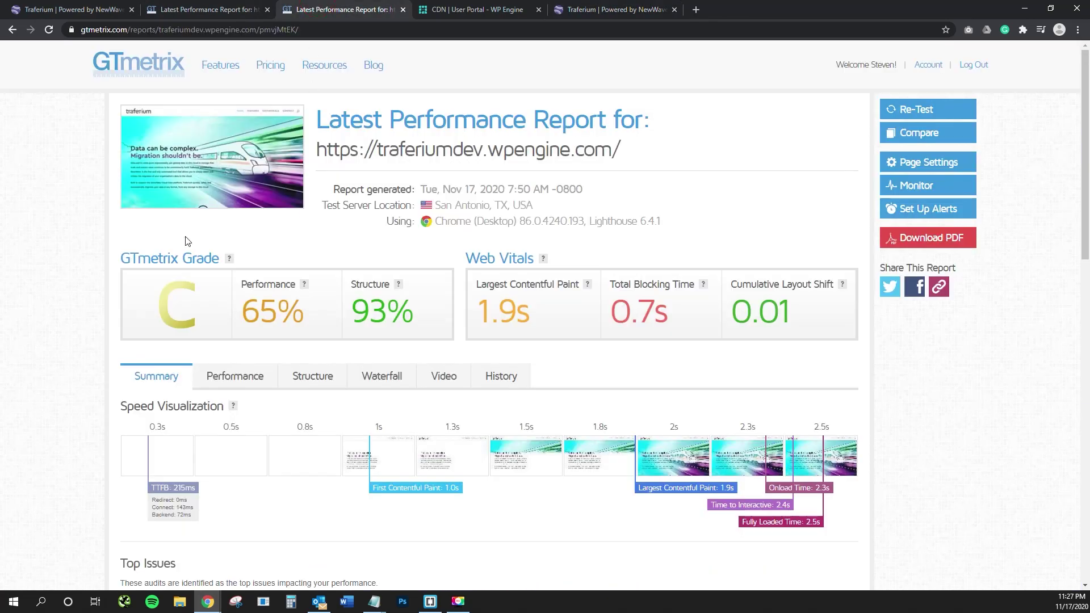
# - Flip between the other GTmetrix report and the dev site's report
pyautogui.click(158, 7)
pyautogui.click(336, 7)
pyautogui.hotkey('ctrl', 'shift', 'Tab')
pyautogui.click(343, 5)
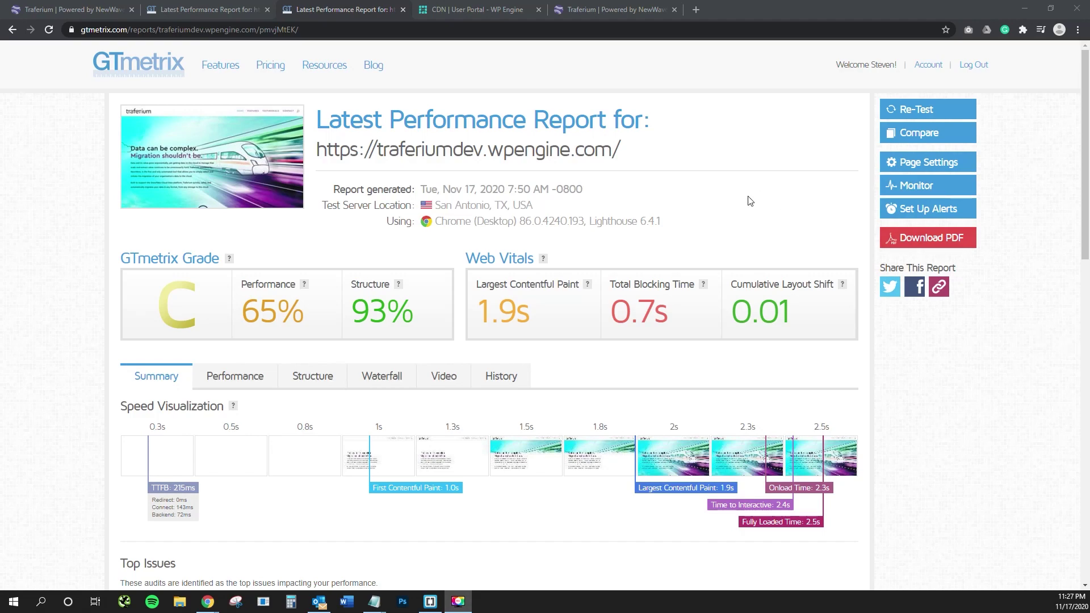
# - Review the width and height top issue in the dev report, then right-click the contact section's paper-plane image
pyautogui.click(616, 9)
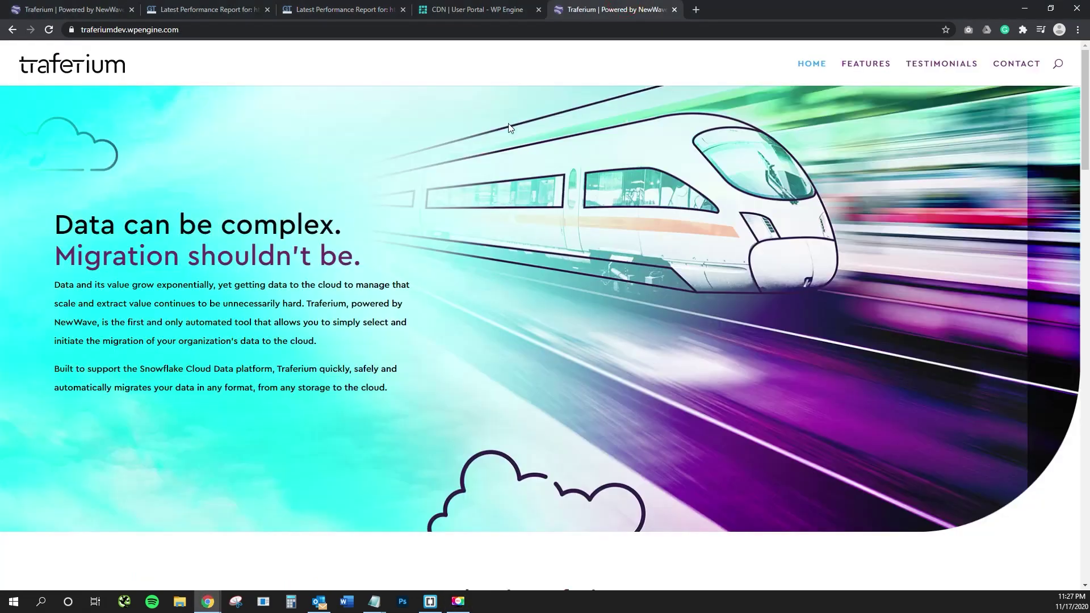
pyautogui.scroll(-6, 564, 203)
pyautogui.scroll(-20, 564, 203)
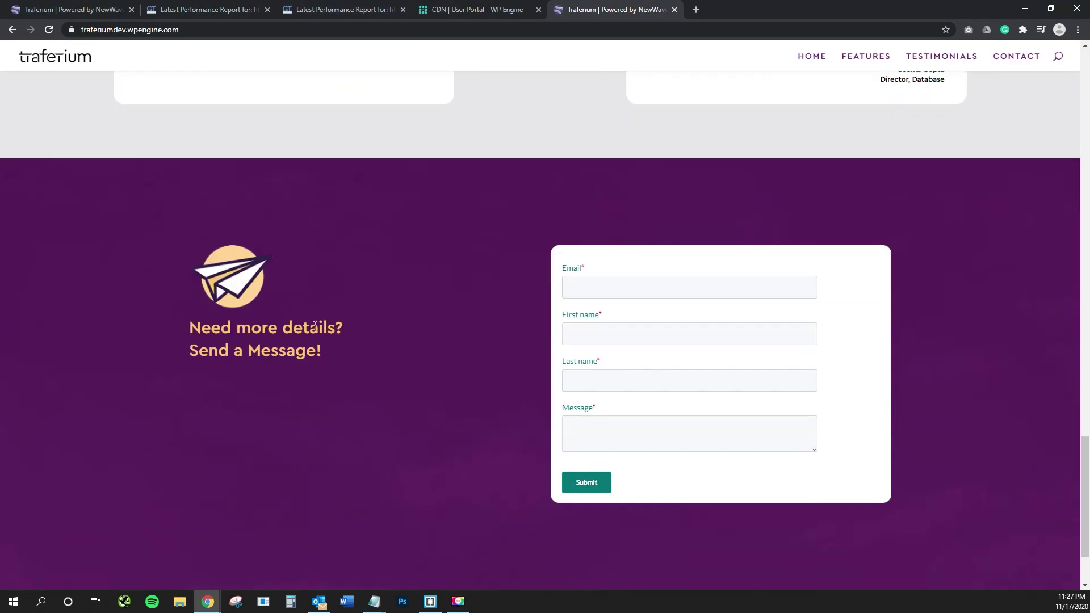
pyautogui.click(367, 11)
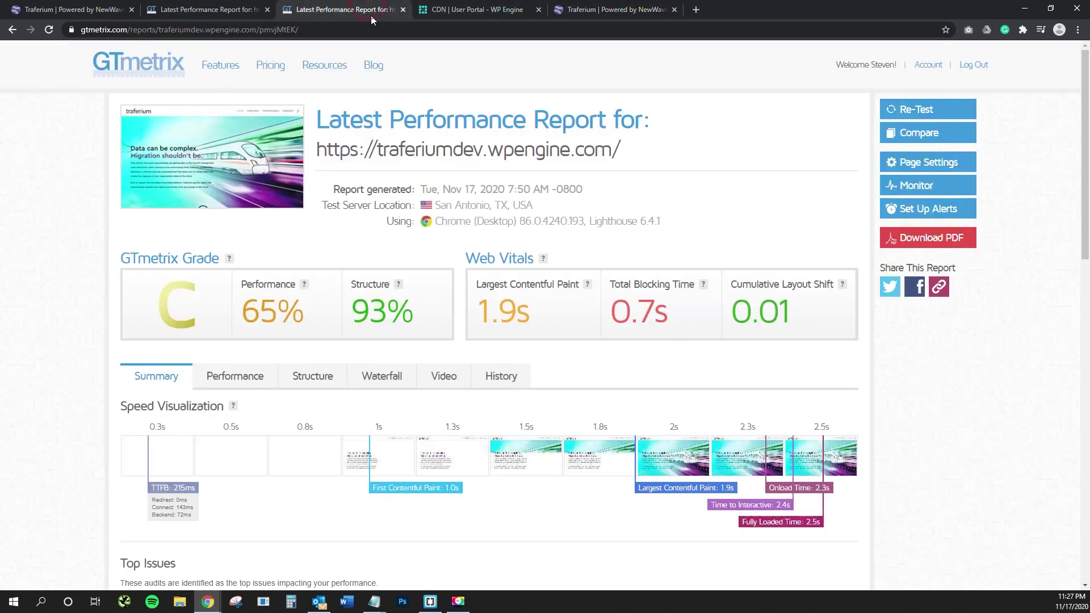
pyautogui.scroll(-5, 547, 359)
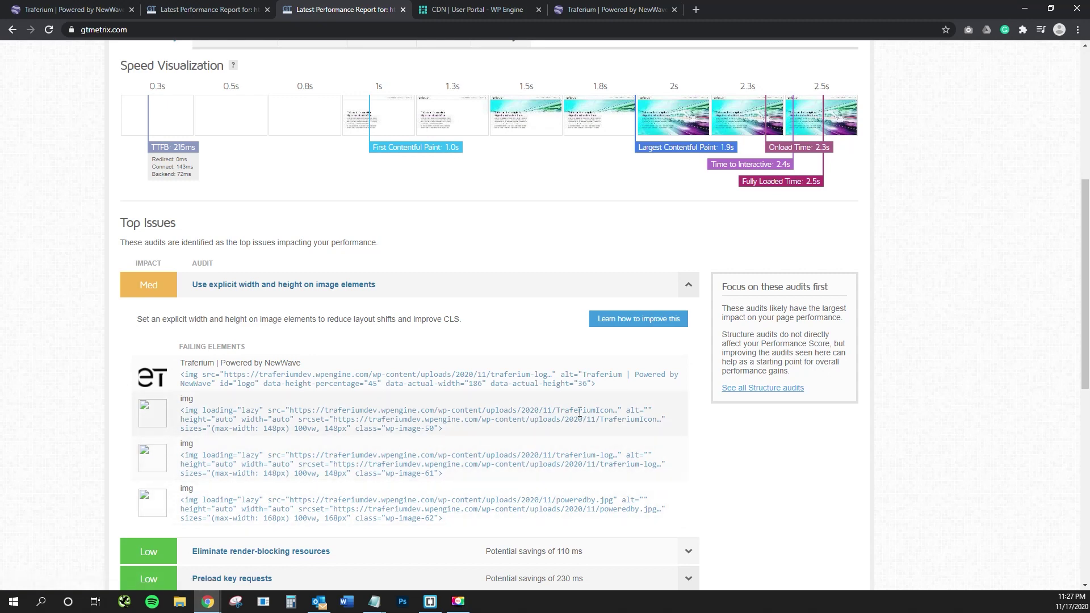
pyautogui.click(611, 9)
pyautogui.rightClick(234, 235)
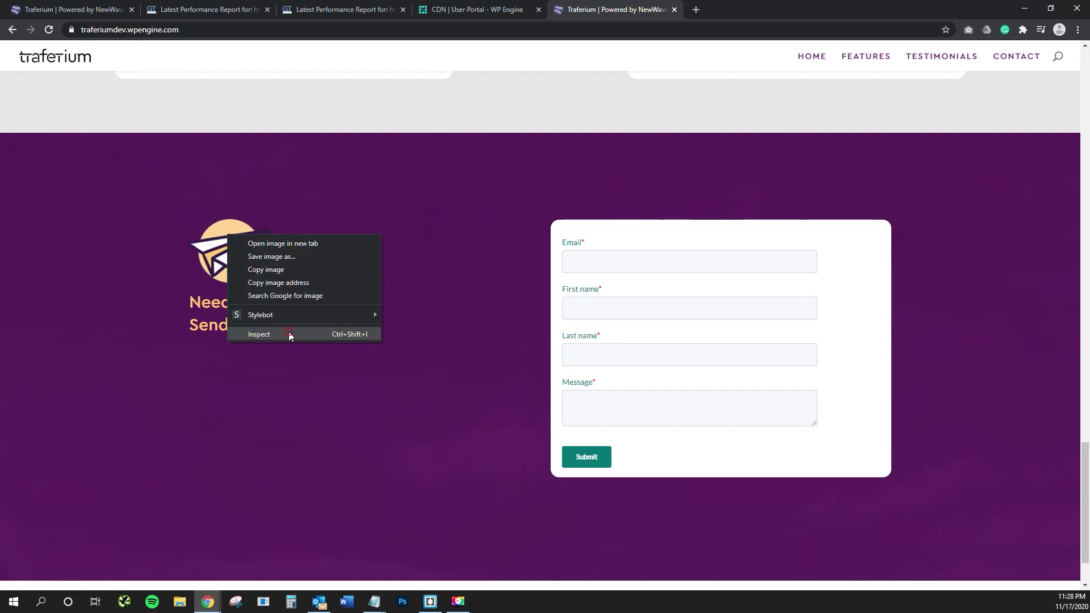
pyautogui.click(286, 333)
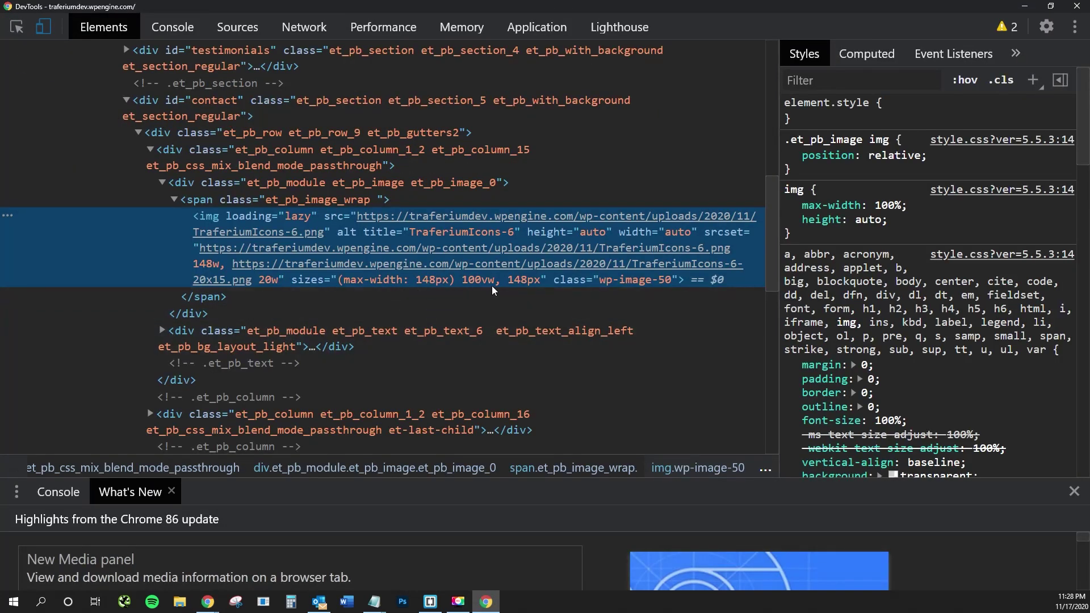
pyautogui.moveTo(484, 247)
pyautogui.click(1078, 8)
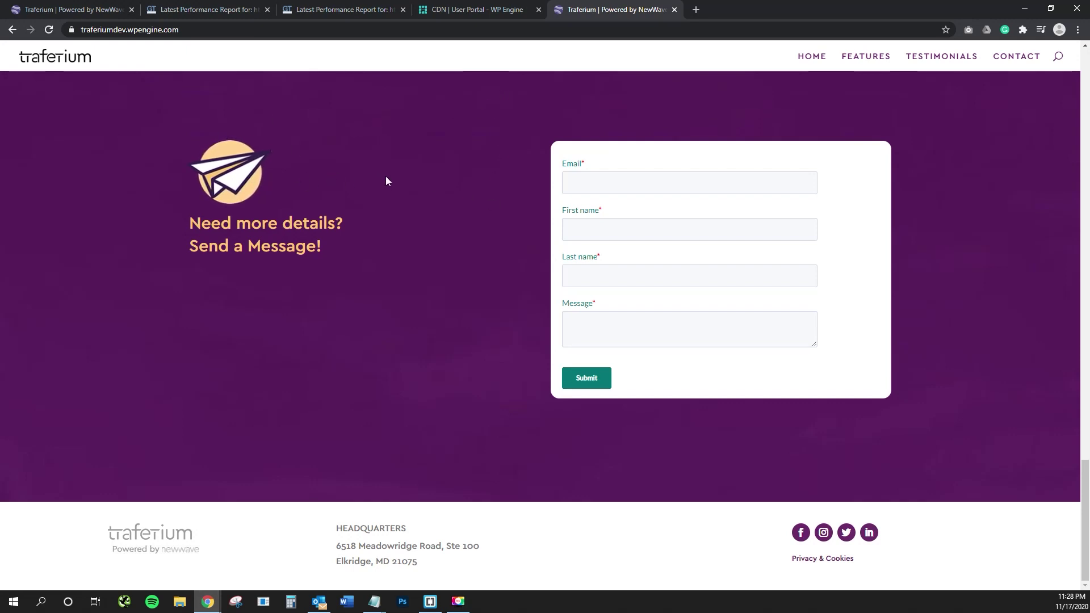
# - Inspect the paper-plane image's markup in Chrome DevTools, then close DevTools
pyautogui.rightClick(257, 200)
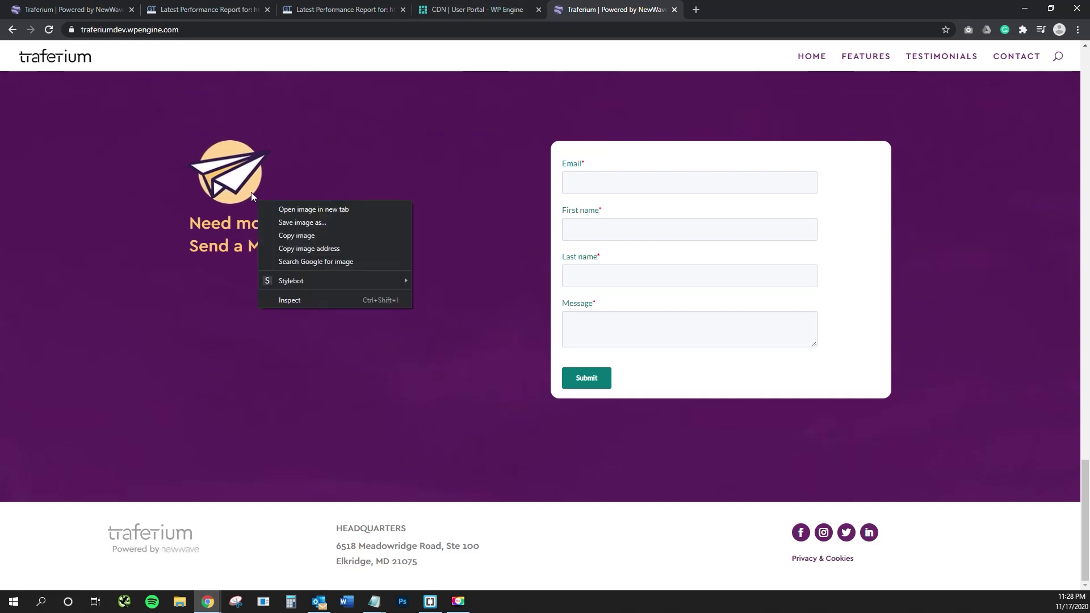
pyautogui.click(321, 300)
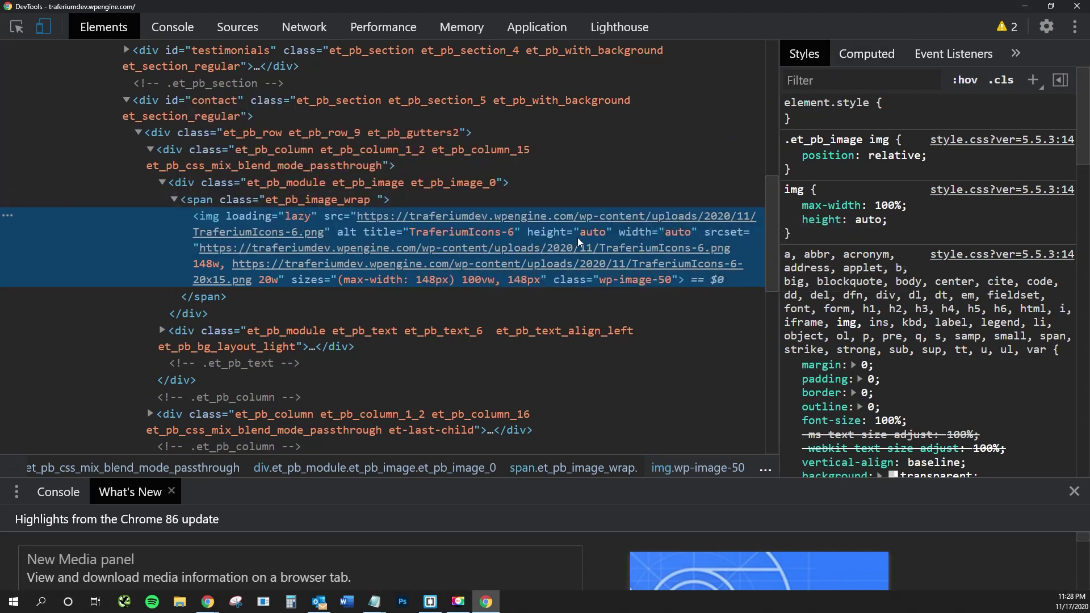
pyautogui.click(1076, 6)
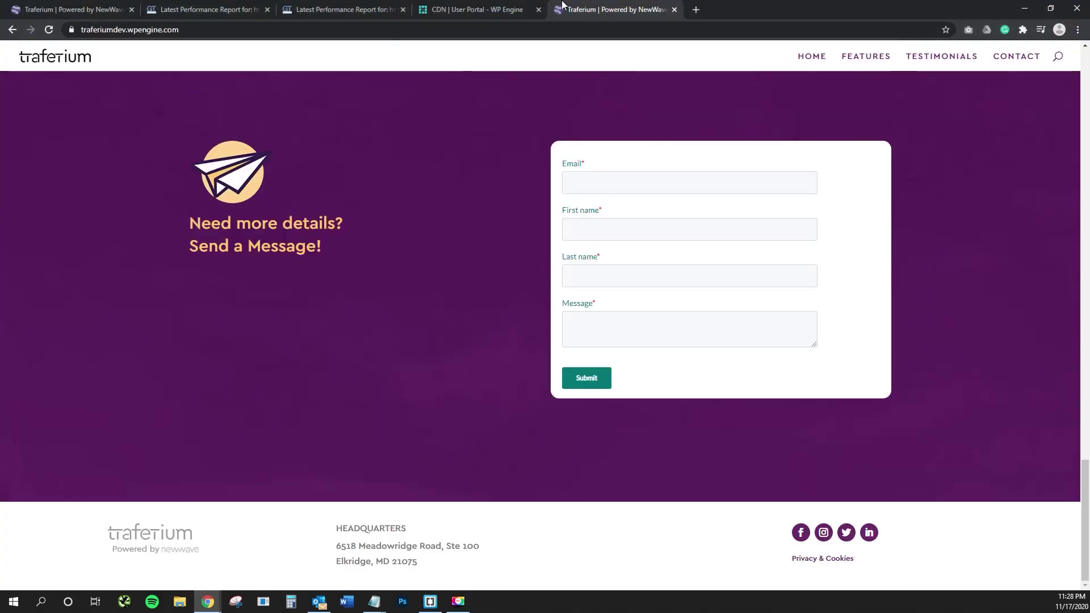
# - Look over the page's Lighthouse panel in DevTools, then return to the GTmetrix image width/height issue
pyautogui.rightClick(274, 169)
pyautogui.click(337, 341)
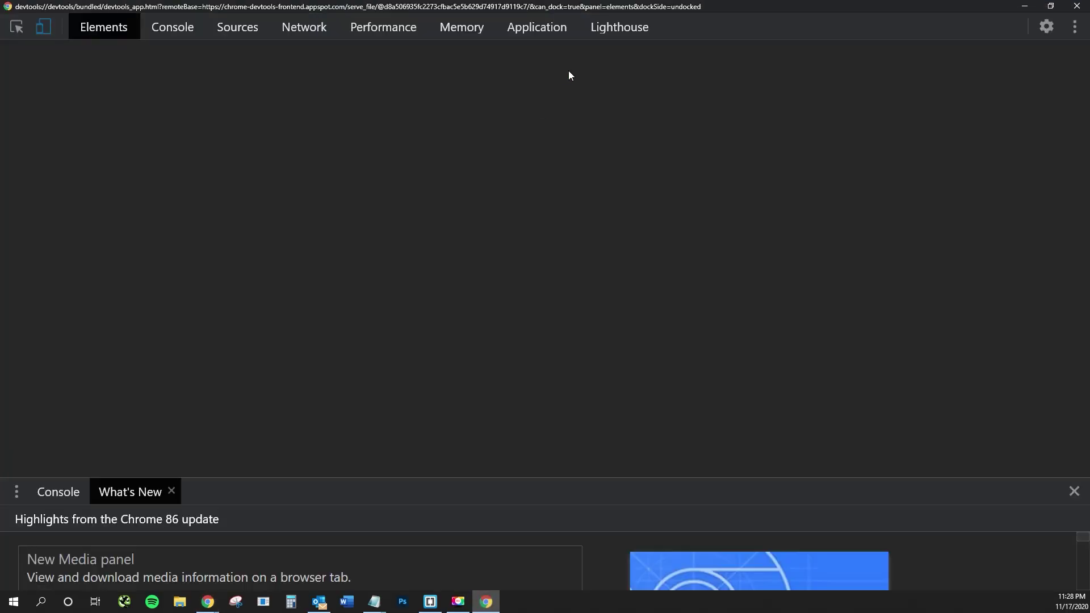
pyautogui.click(630, 33)
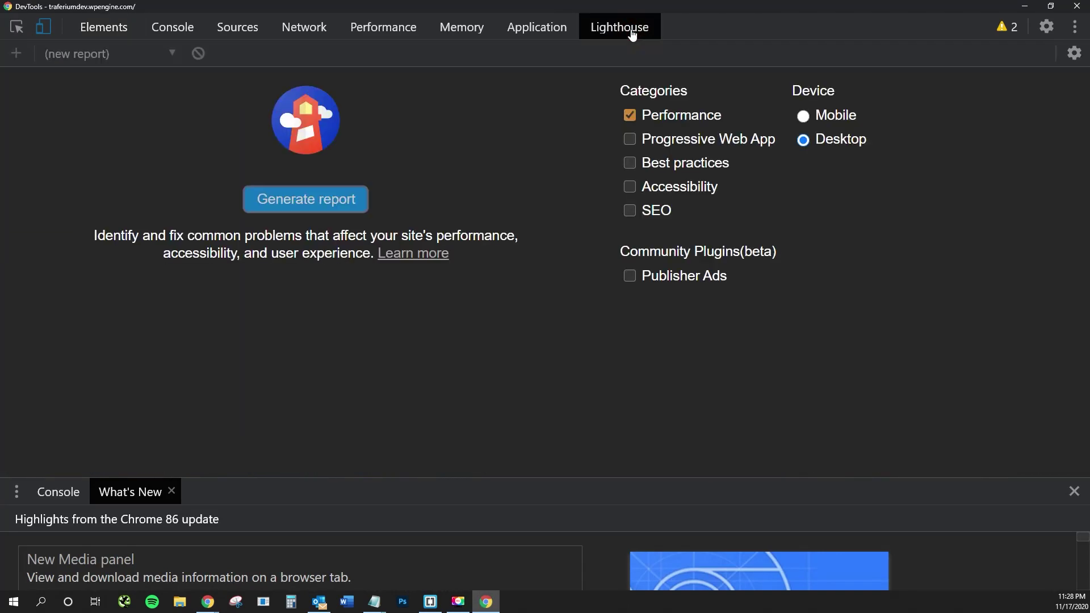
pyautogui.click(1076, 6)
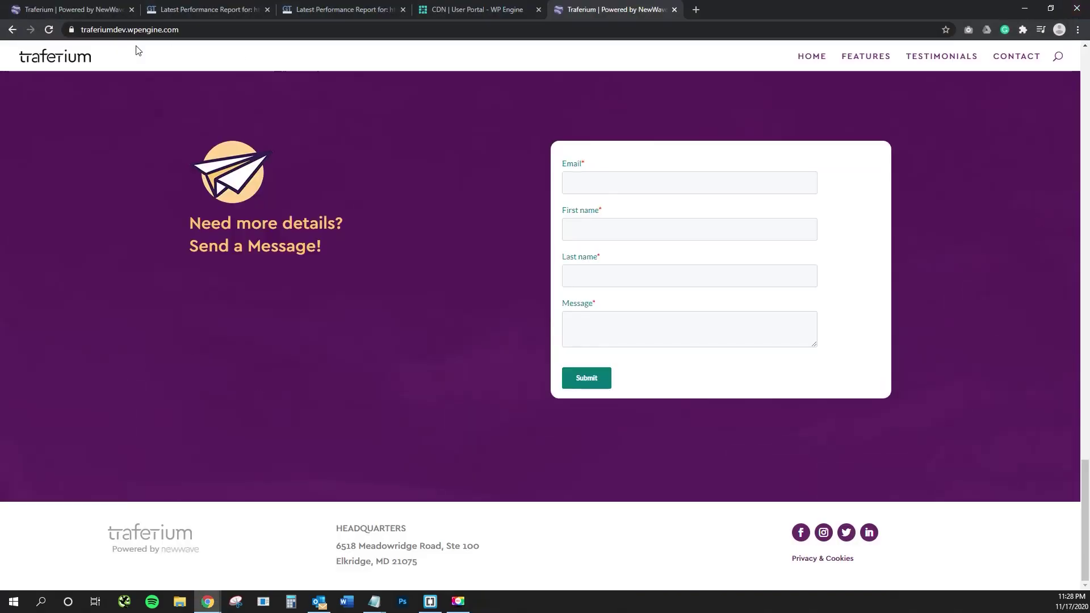
pyautogui.click(335, 9)
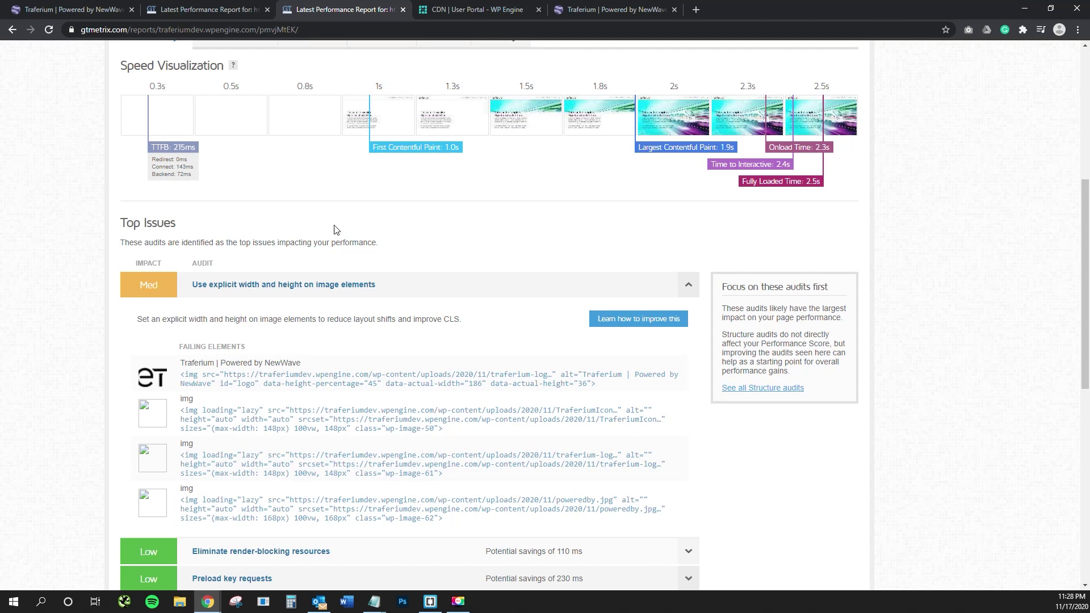
# - Scroll up the GTmetrix report and bring back the dev site's contact section with the paper-plane image
pyautogui.scroll(2, 372, 216)
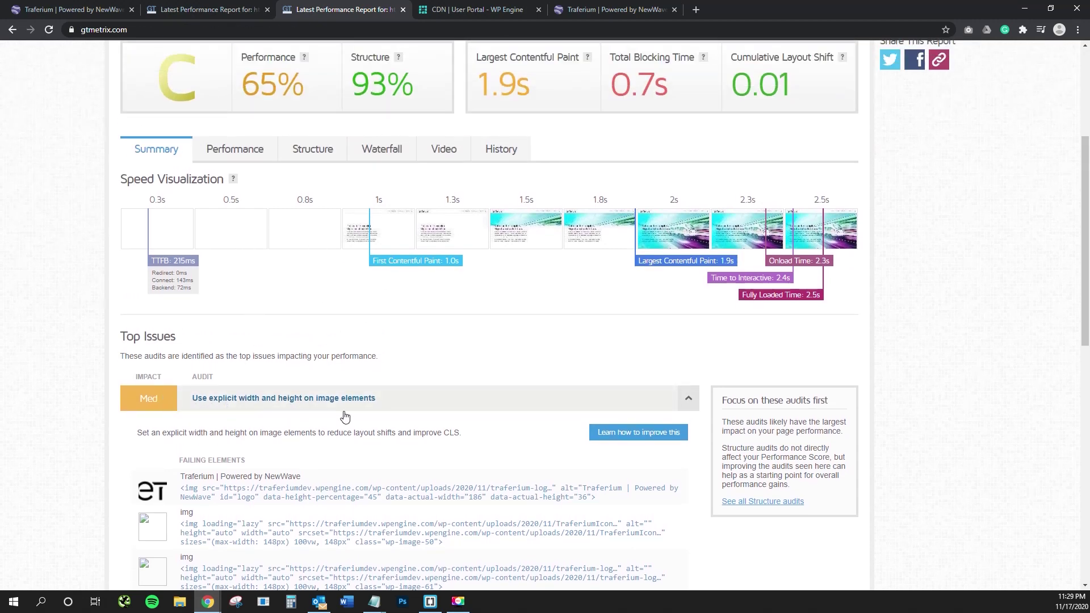
pyautogui.click(553, 9)
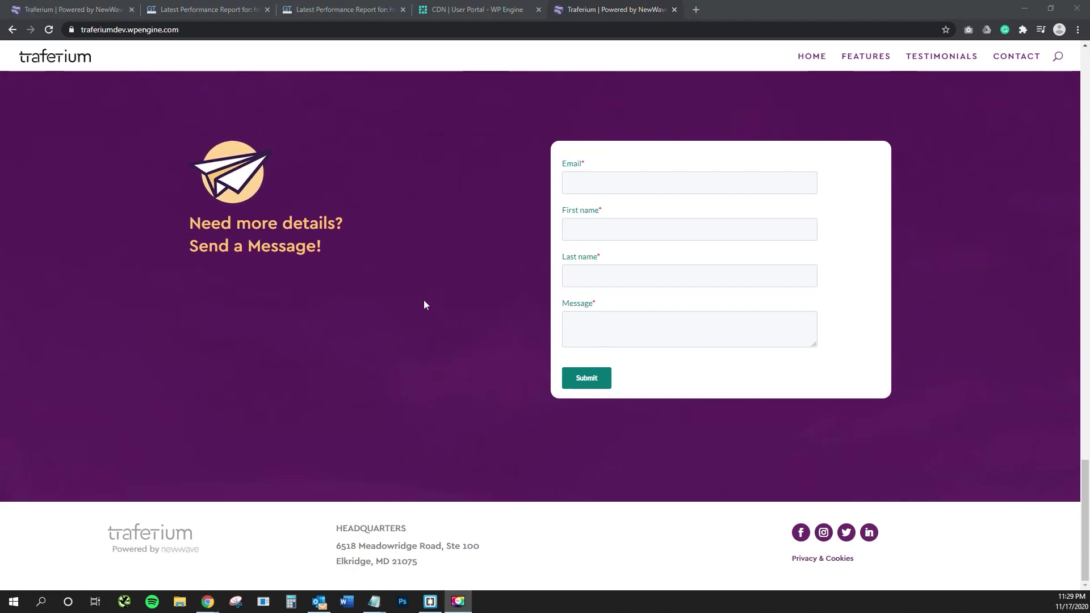
# - Enable the Divi Visual Builder on the Traferium homepage and scroll down to the purple contact section
pyautogui.click(100, 6)
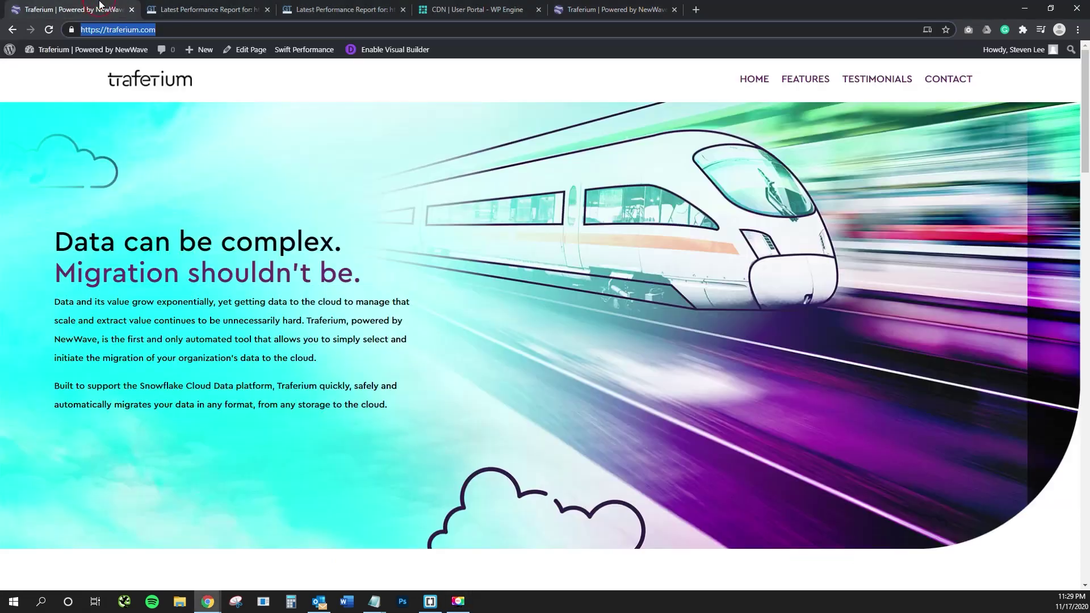
pyautogui.click(369, 50)
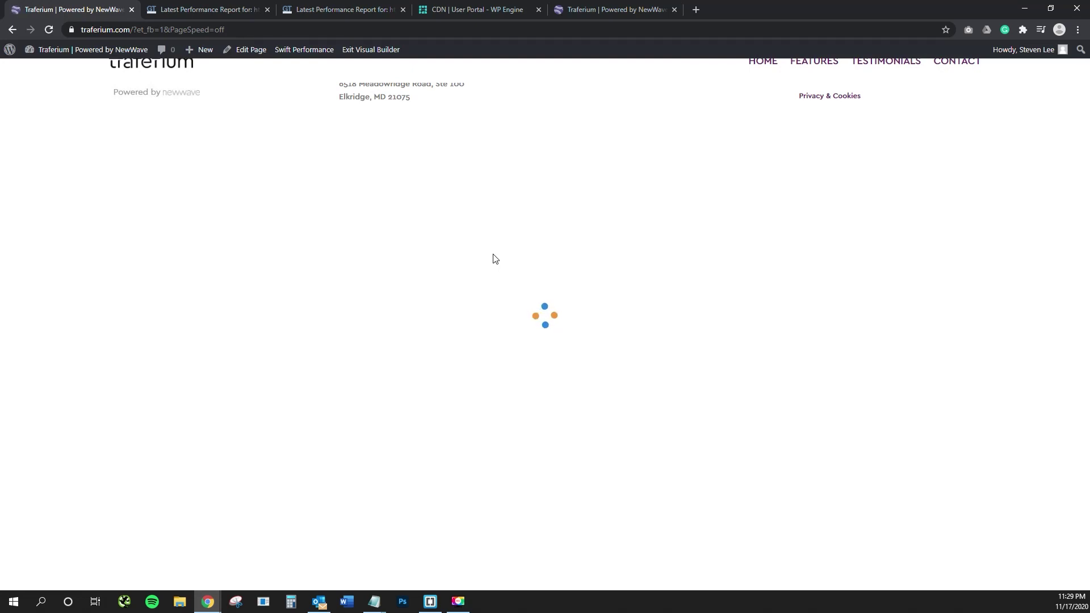
pyautogui.scroll(-15, 491, 256)
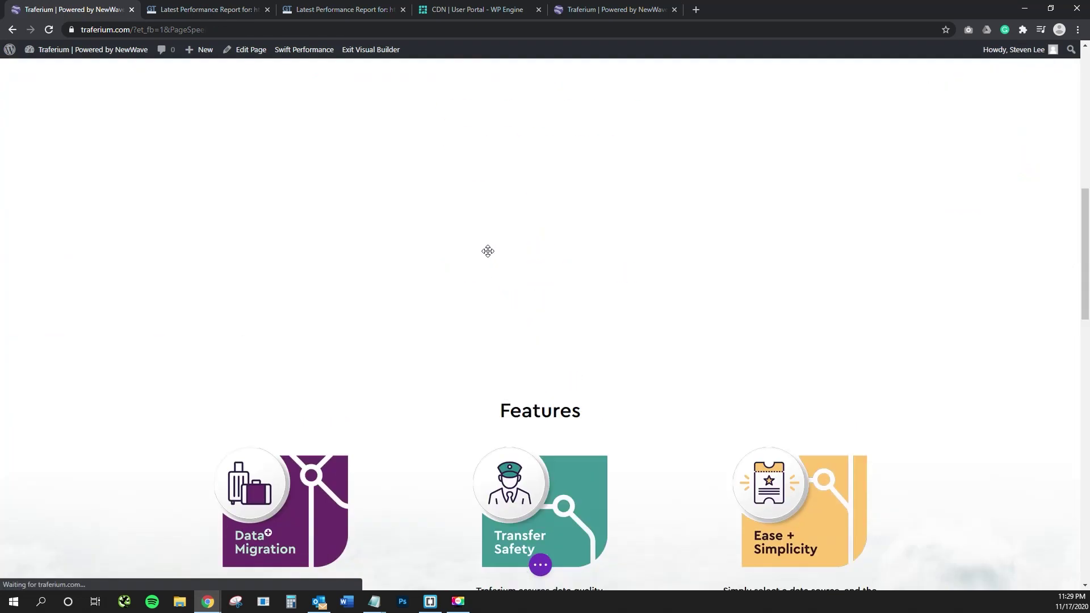
pyautogui.scroll(-7, 482, 246)
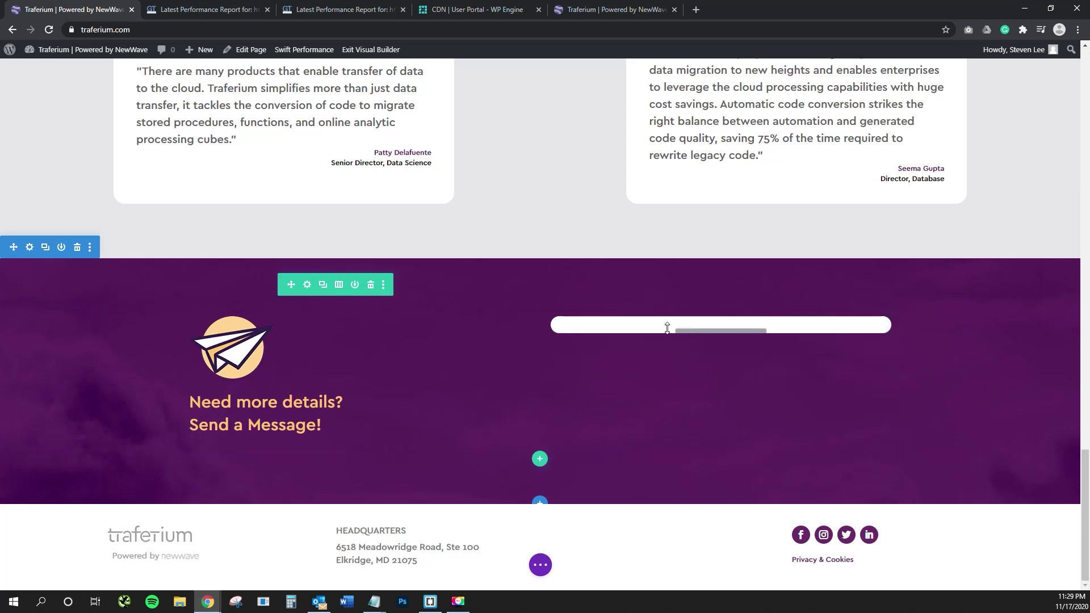
# - Open the contact form module's Code Settings and close them without saving
pyautogui.click(701, 339)
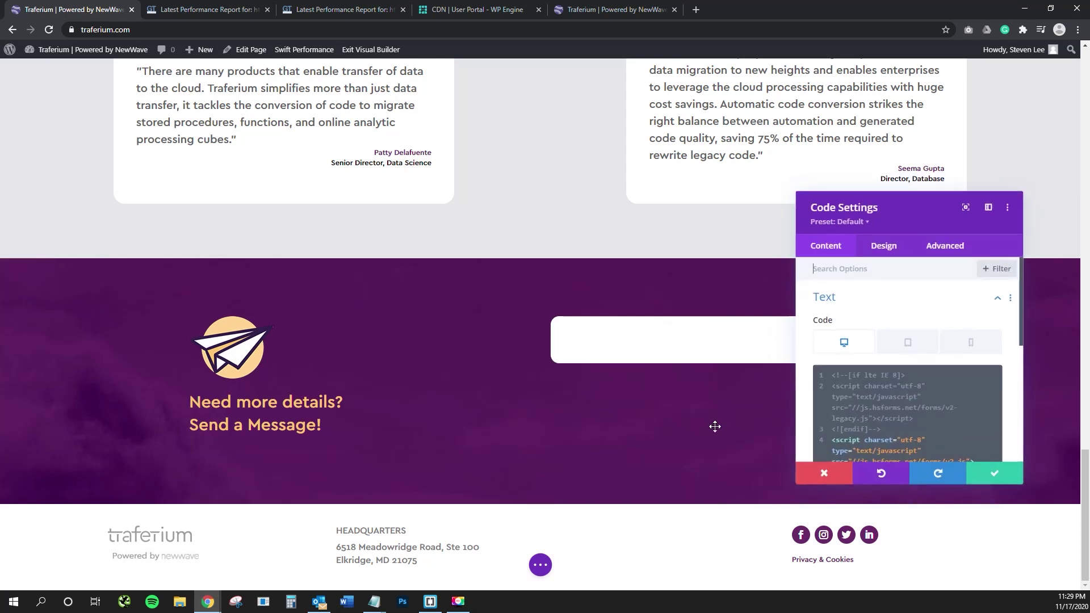
pyautogui.scroll(-3, 944, 435)
pyautogui.scroll(3, 942, 437)
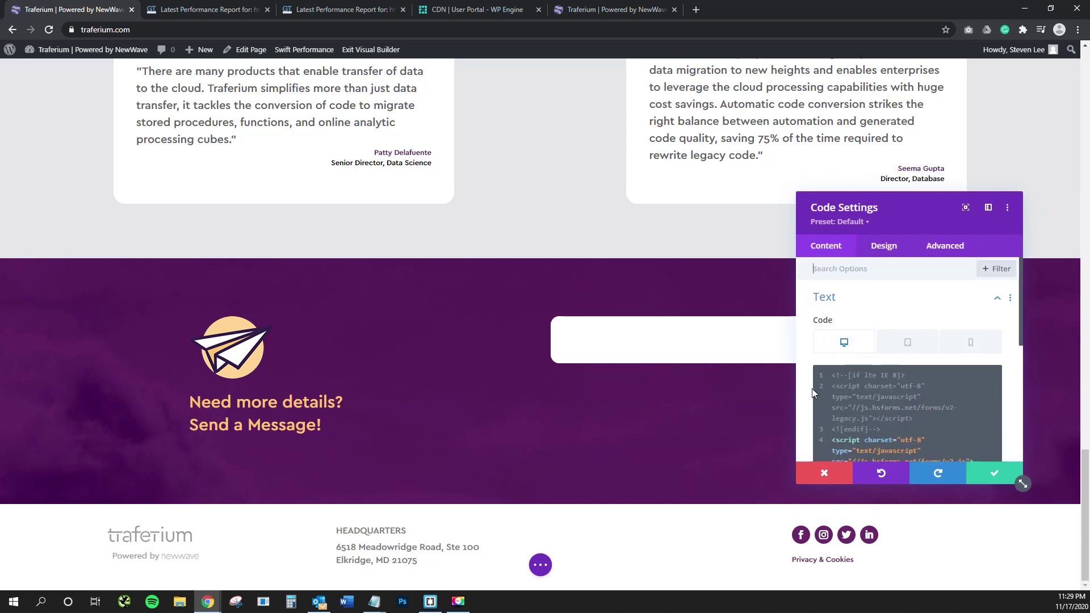
pyautogui.click(825, 473)
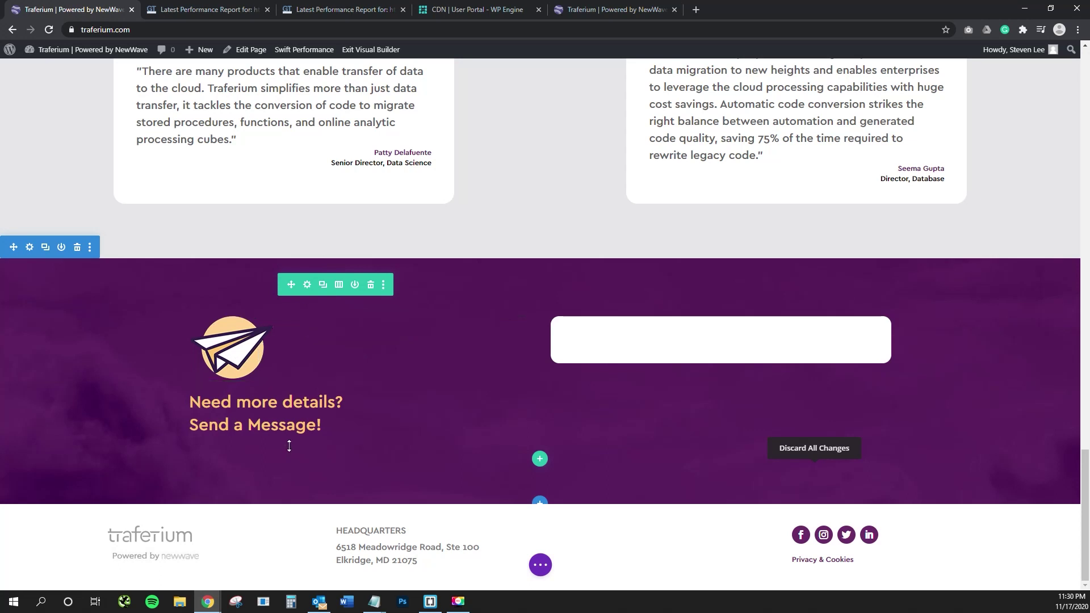
# - View the heading text module's Advanced Custom CSS fields, close unchanged, and return to the GTmetrix report
pyautogui.click(339, 403)
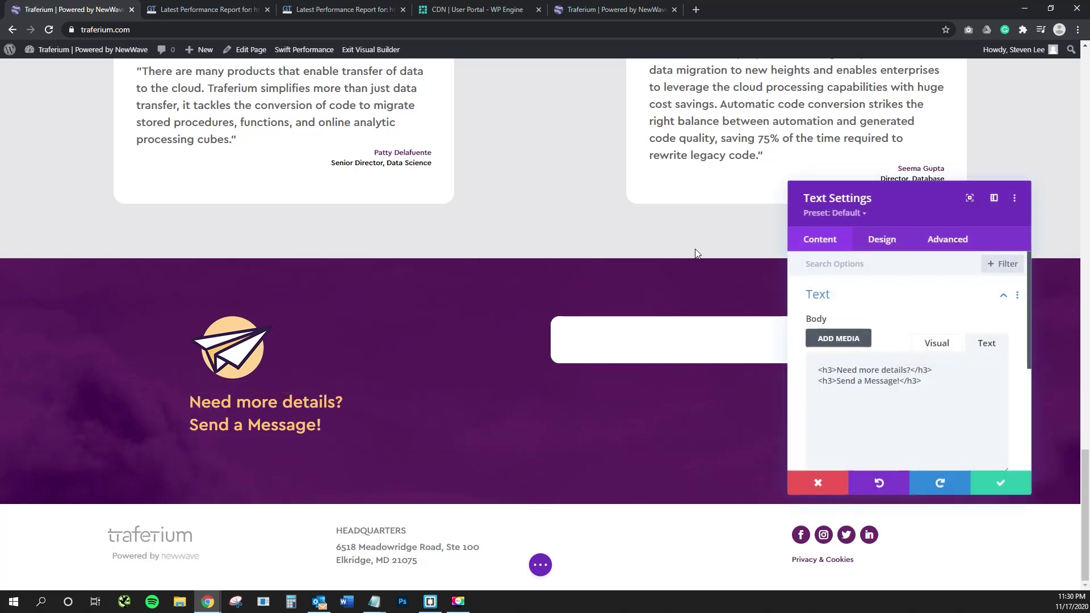
pyautogui.click(944, 246)
pyautogui.click(903, 326)
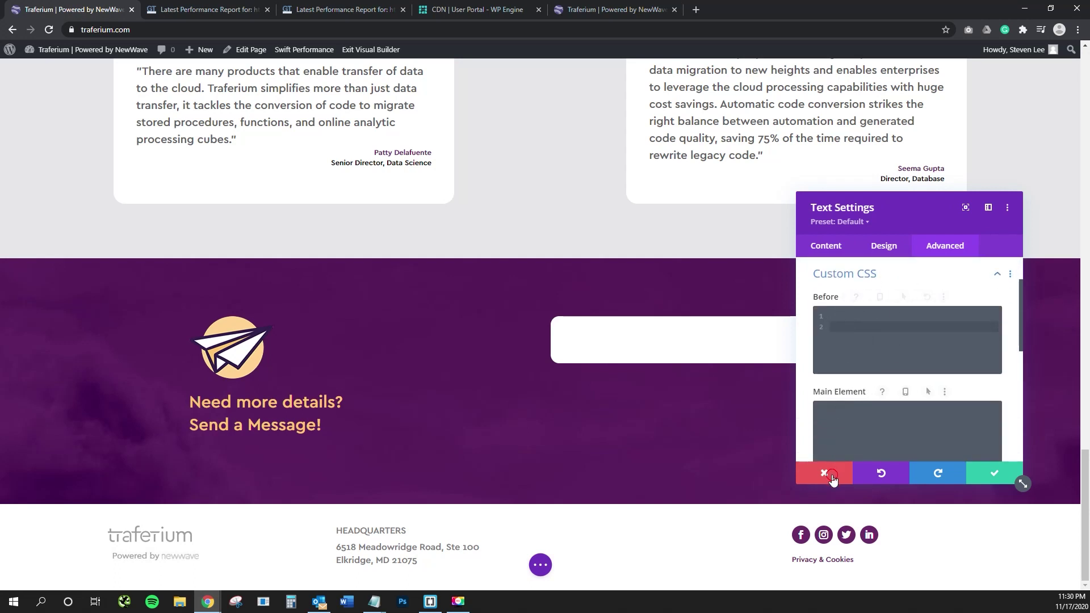
pyautogui.click(824, 473)
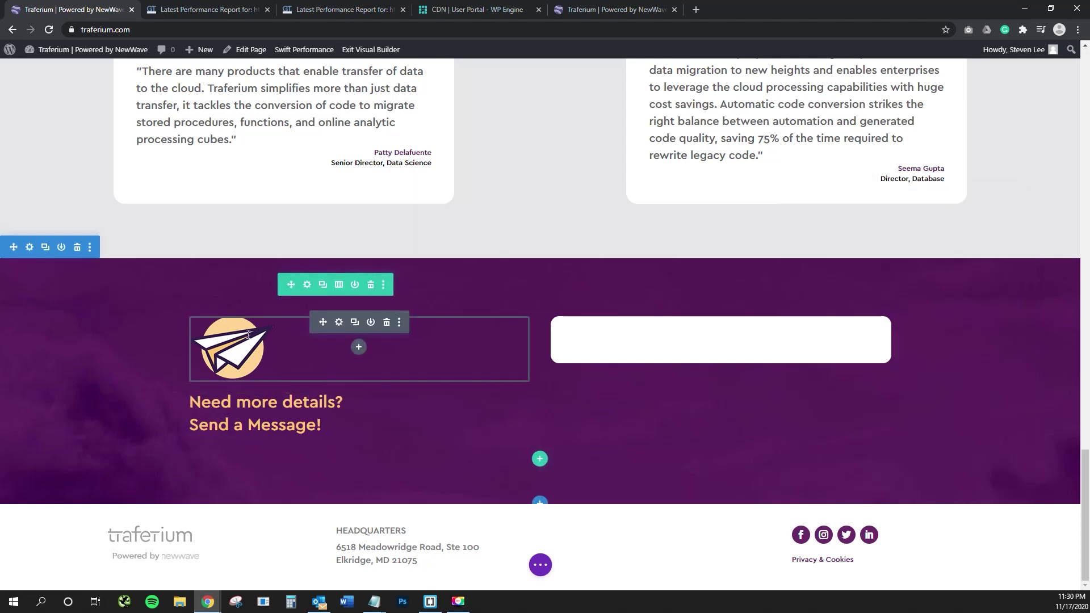
pyautogui.click(363, 11)
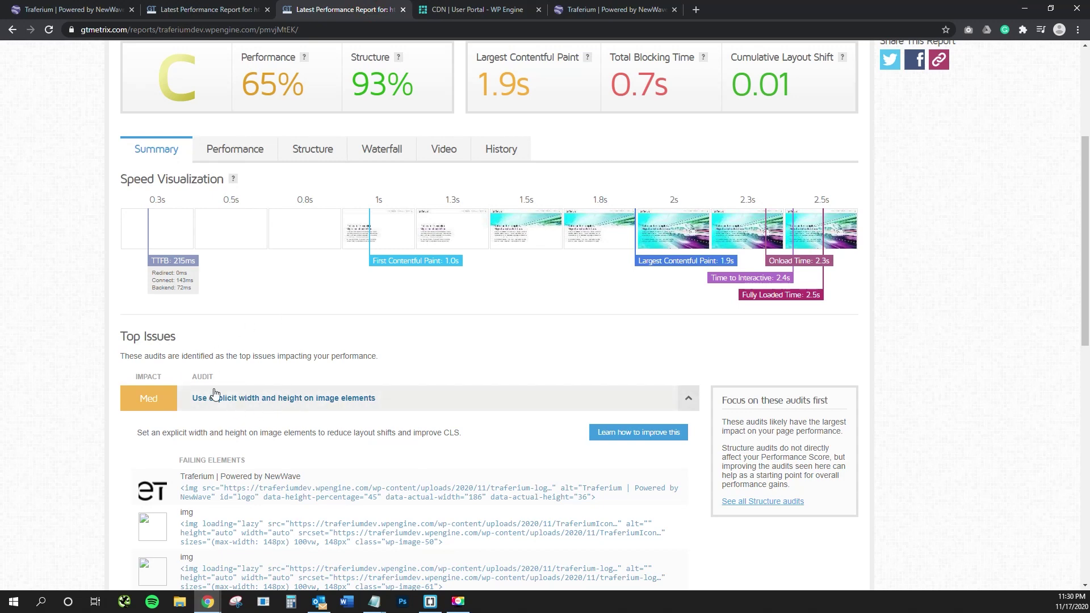
# - Open the paper-plane image's Code module settings and select its src URL in the img tag
pyautogui.click(57, 4)
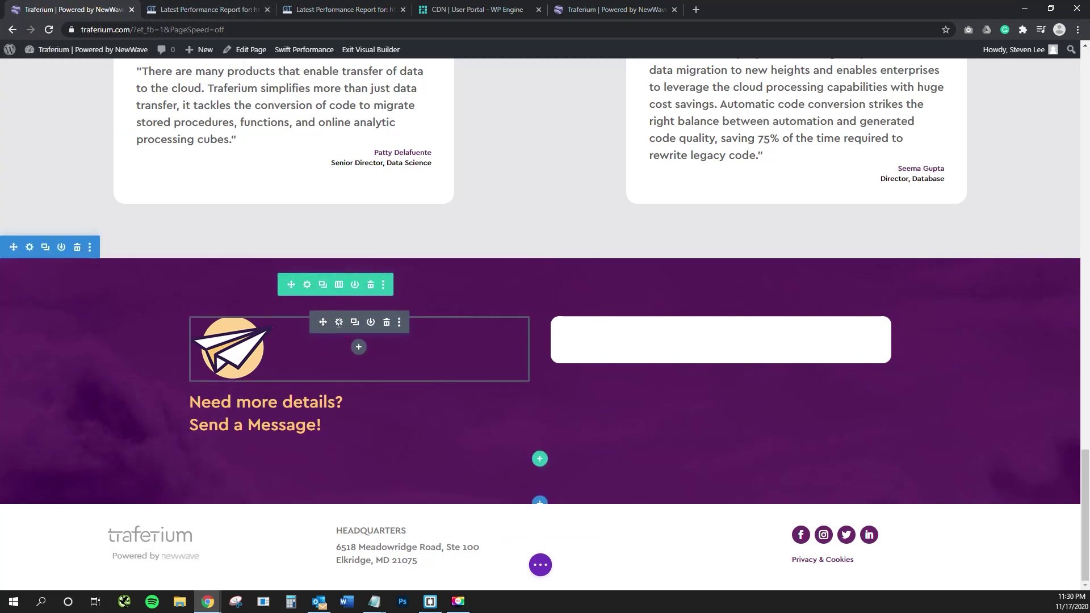
pyautogui.click(338, 323)
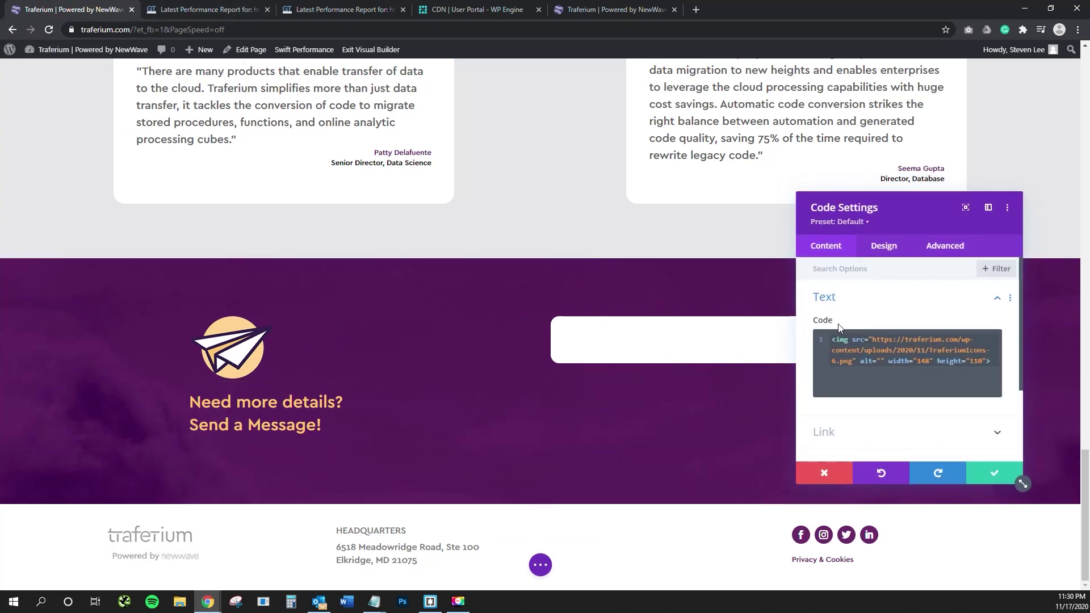
pyautogui.moveTo(832, 340); pyautogui.dragTo(991, 362)
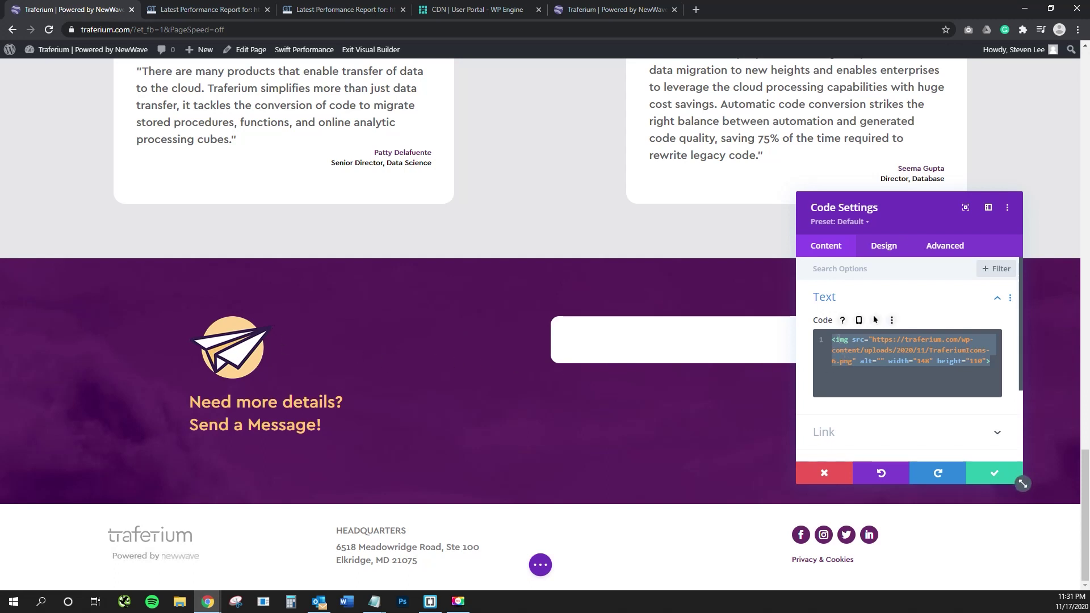
pyautogui.moveTo(832, 339); pyautogui.dragTo(991, 367)
pyautogui.click(874, 339)
pyautogui.moveTo(873, 340); pyautogui.dragTo(854, 362)
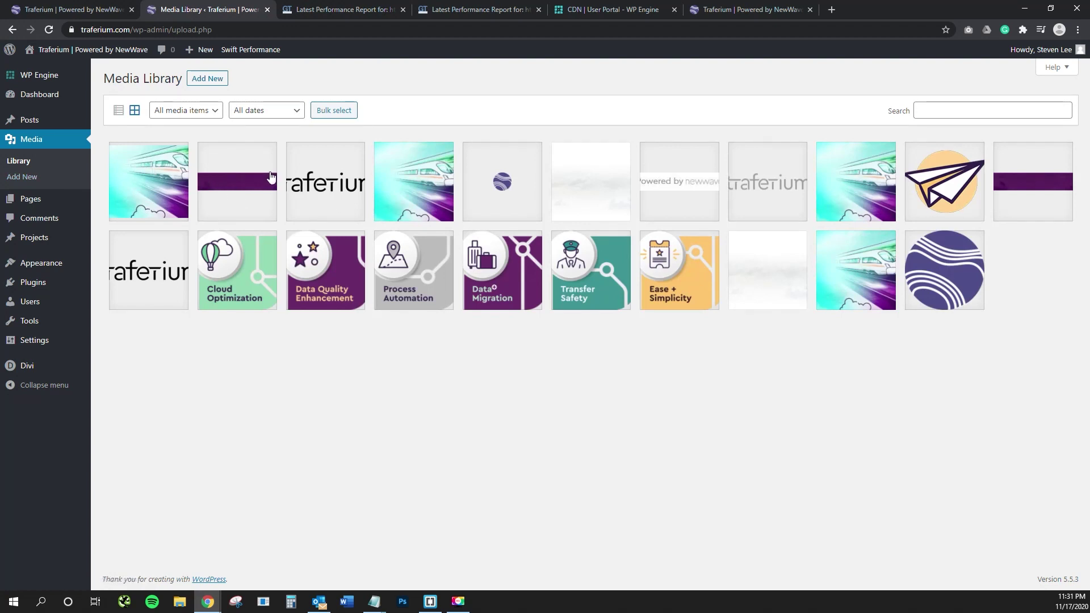
# - Copy the file URL of TraferiumIcons-6.png from its attachment details, then close the details
pyautogui.click(959, 181)
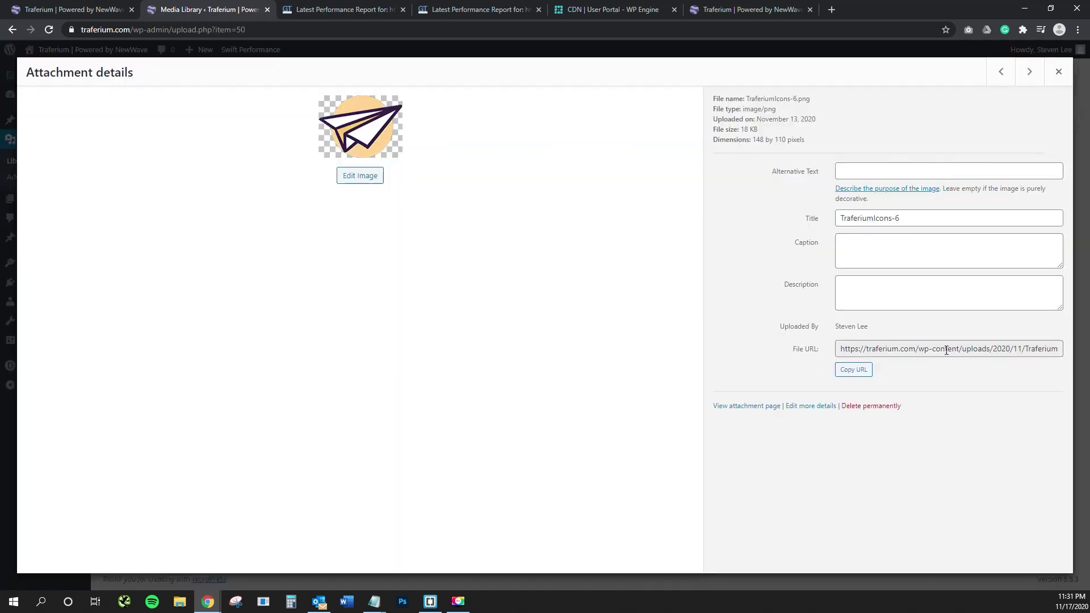
pyautogui.click(880, 353)
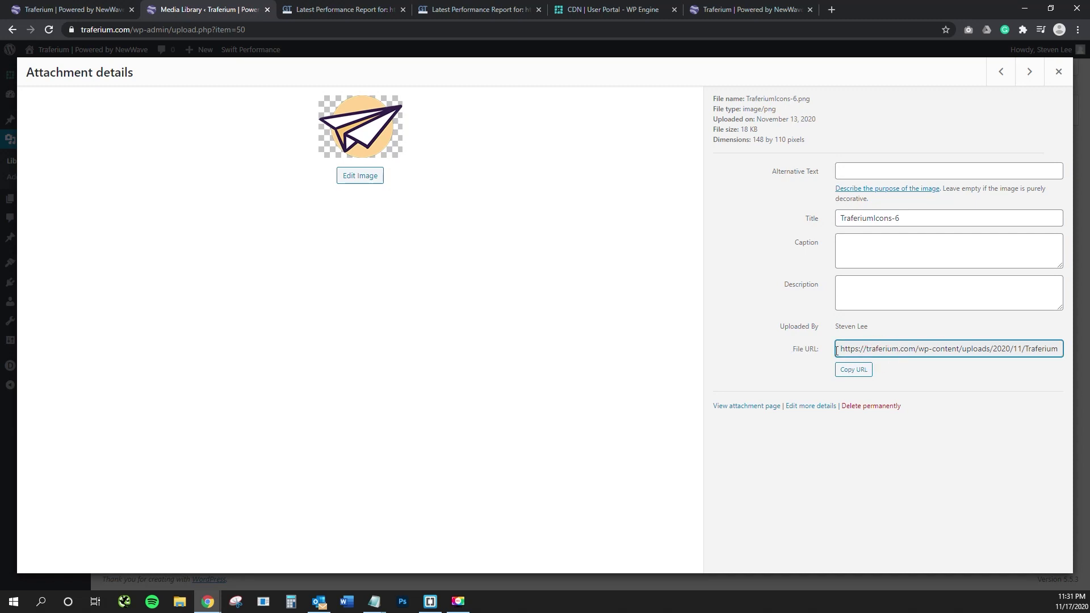
pyautogui.moveTo(837, 350); pyautogui.dragTo(1085, 361)
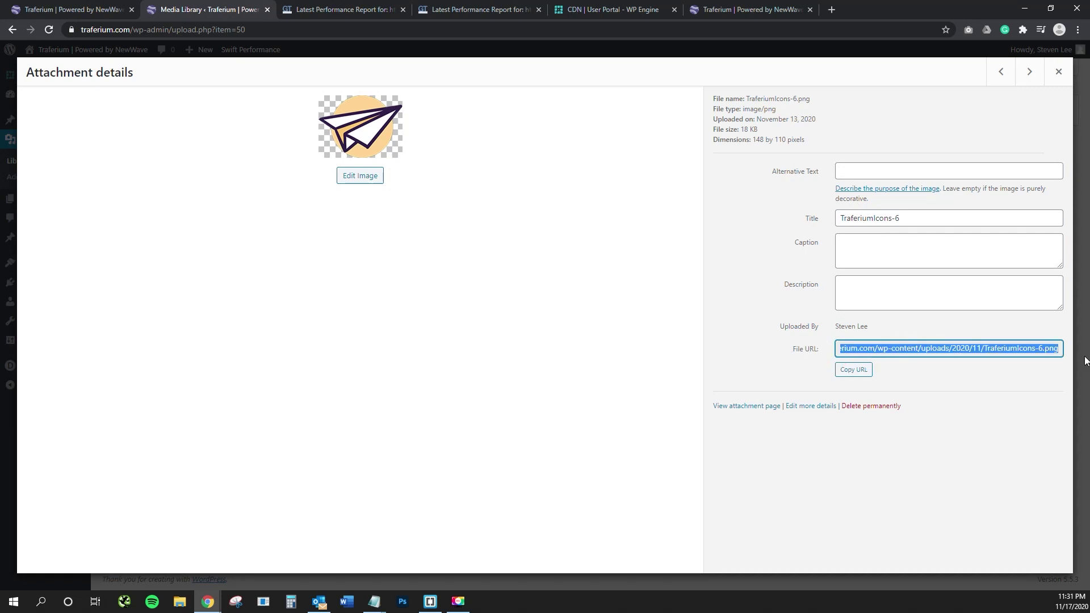
pyautogui.click(850, 372)
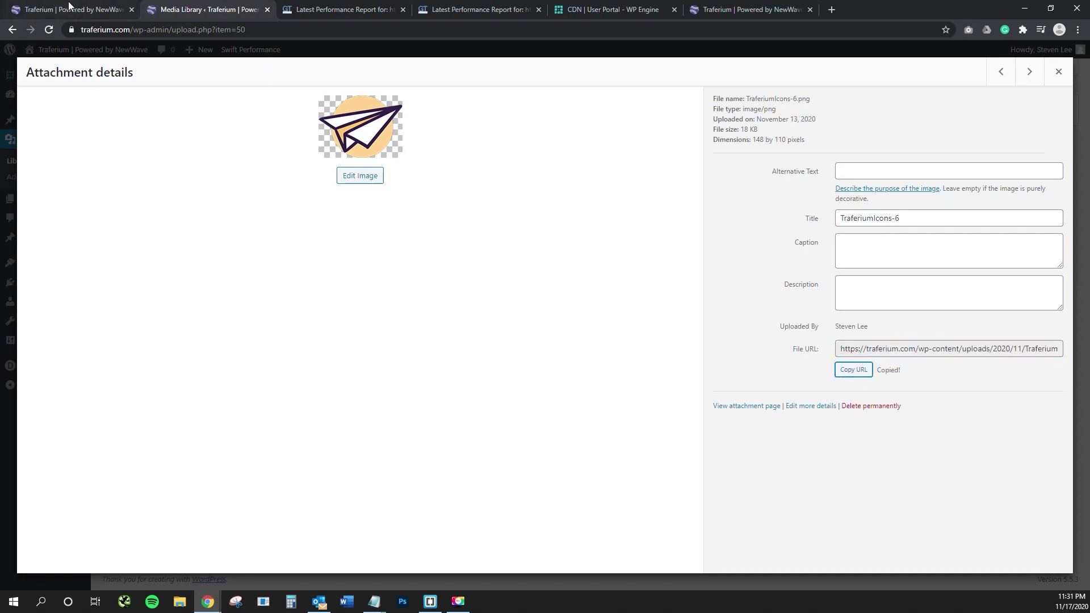
pyautogui.click(67, 10)
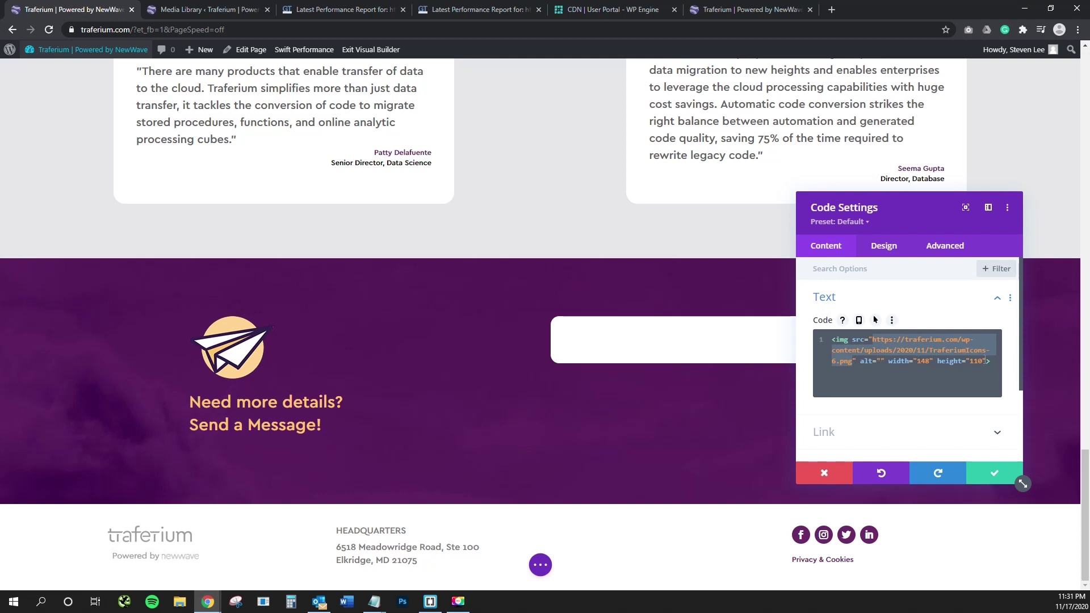
pyautogui.click(219, 12)
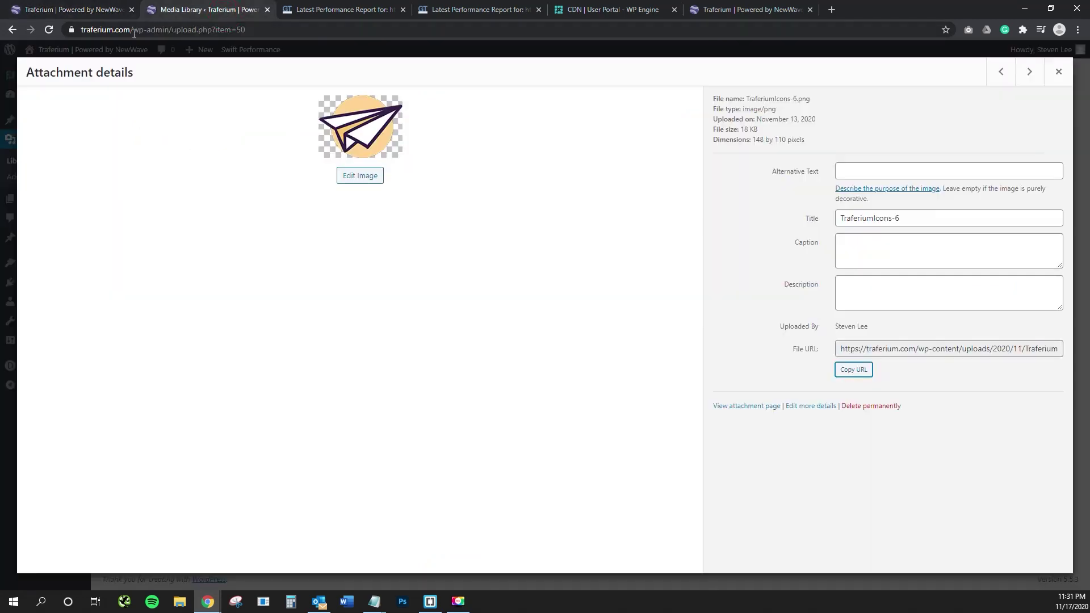
pyautogui.click(105, 49)
# - Inspect the paper-plane image's markup on the live Traferium site in DevTools
pyautogui.click(104, 49)
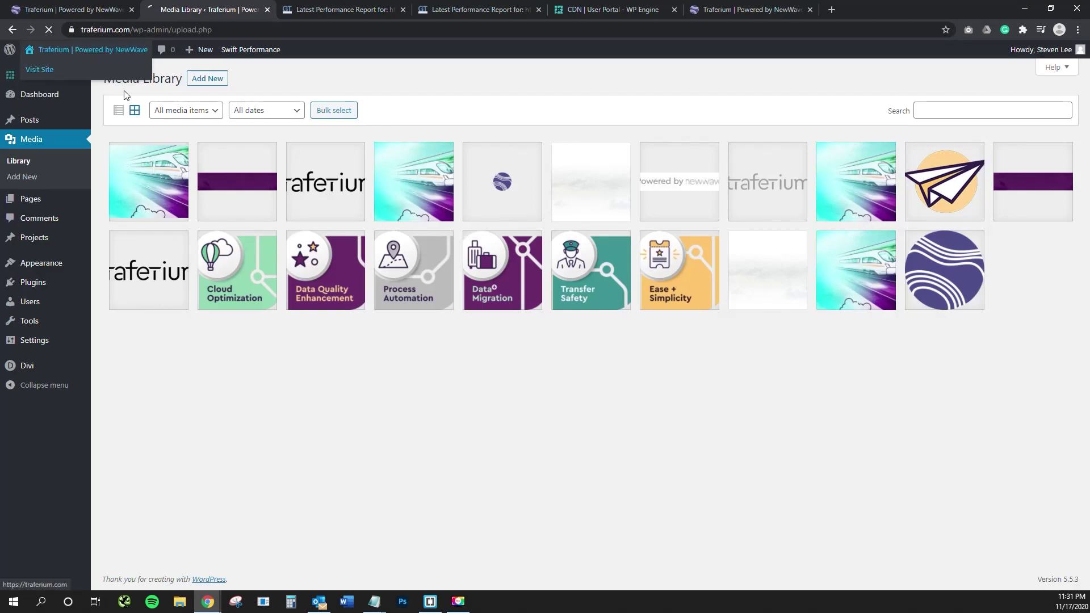
pyautogui.scroll(-7, 366, 258)
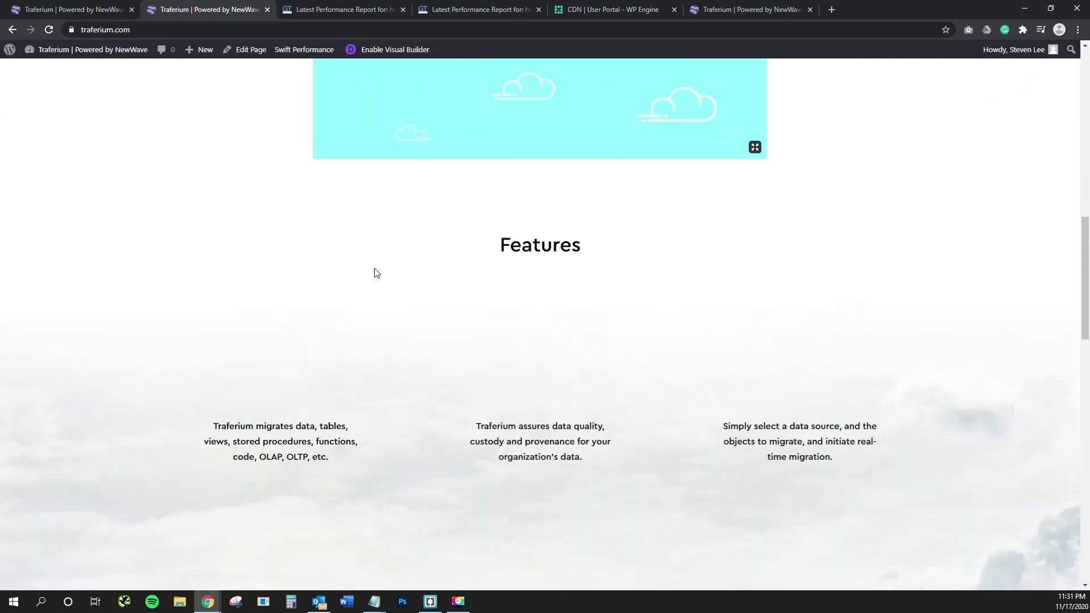
pyautogui.scroll(-15, 374, 273)
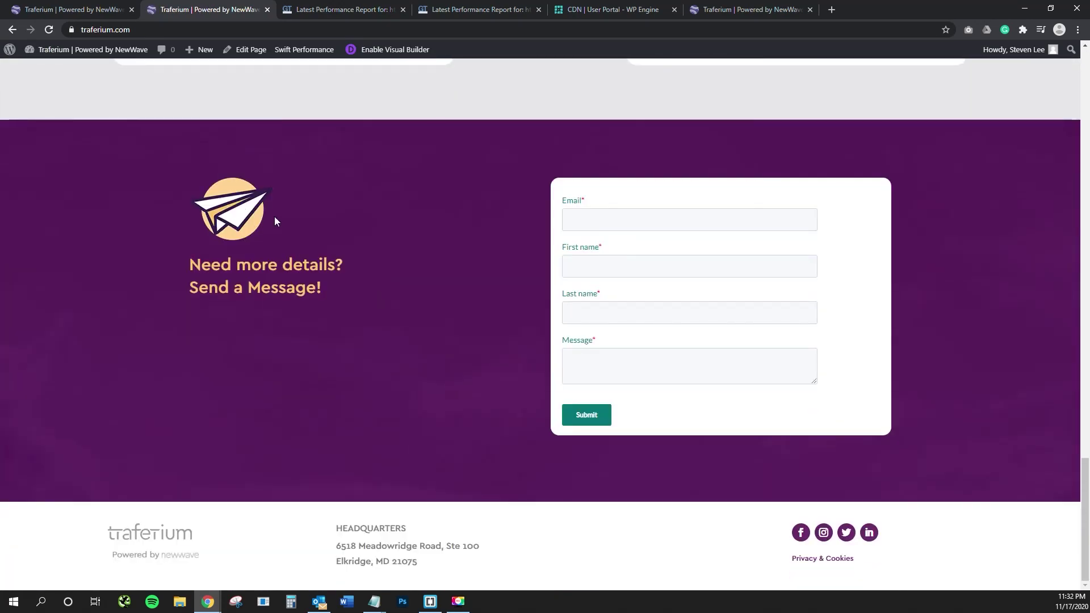
pyautogui.rightClick(242, 218)
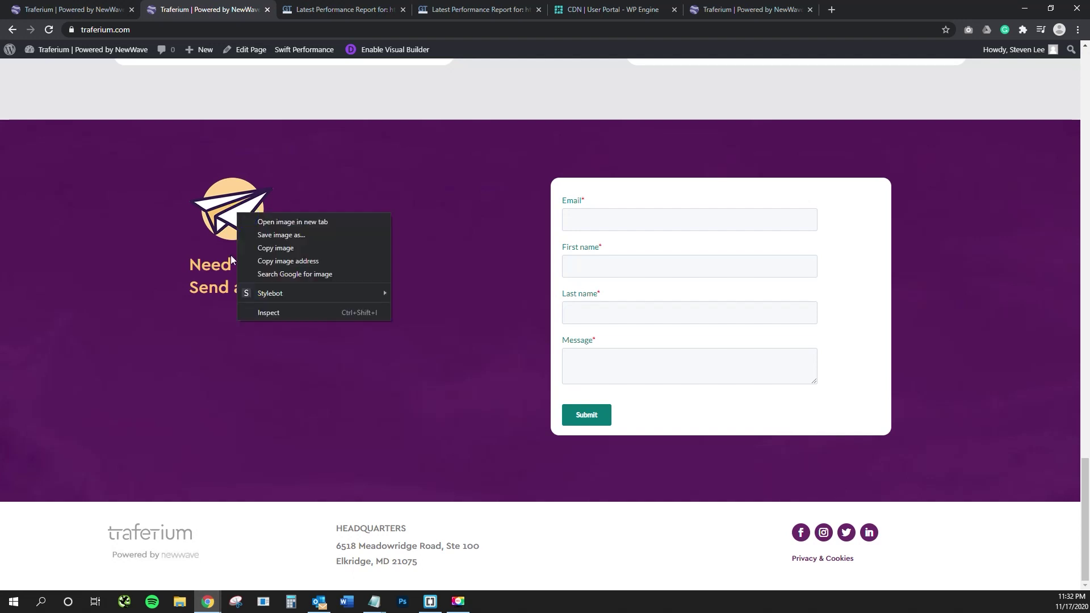
pyautogui.click(281, 314)
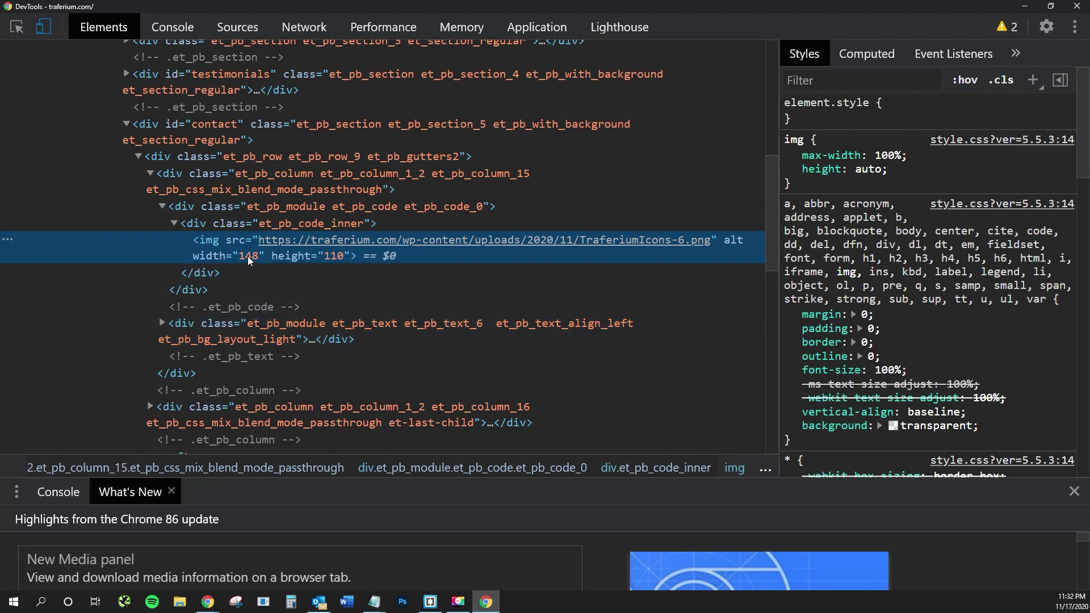
pyautogui.click(1076, 6)
# - Inspect the paper-plane image on the staging site, confirming TraferiumIcons-6.png at 148×110
pyautogui.click(736, 10)
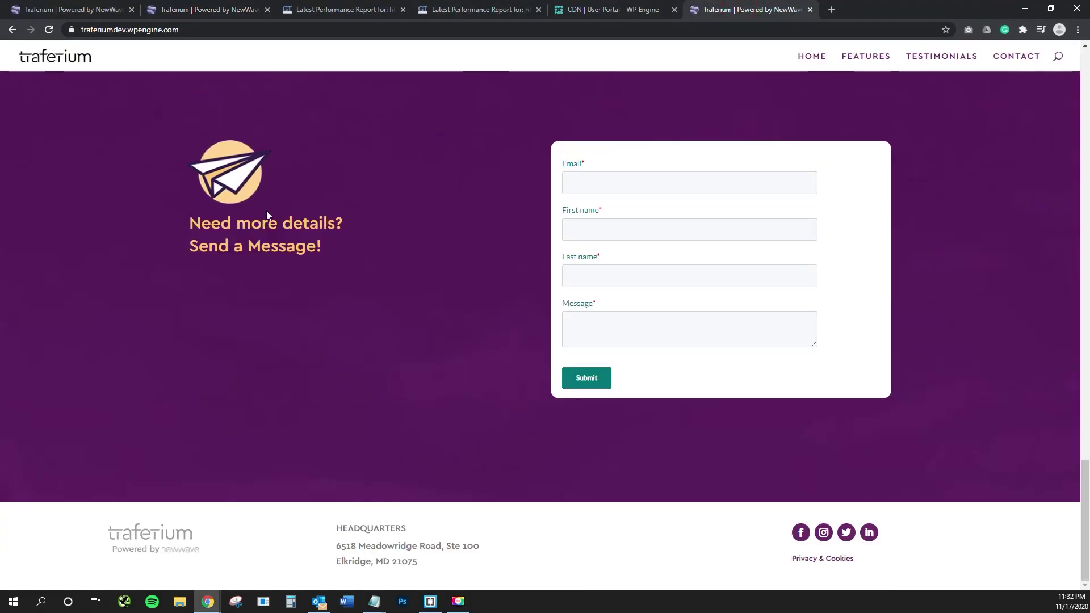
pyautogui.scroll(2, 366, 349)
pyautogui.rightClick(215, 275)
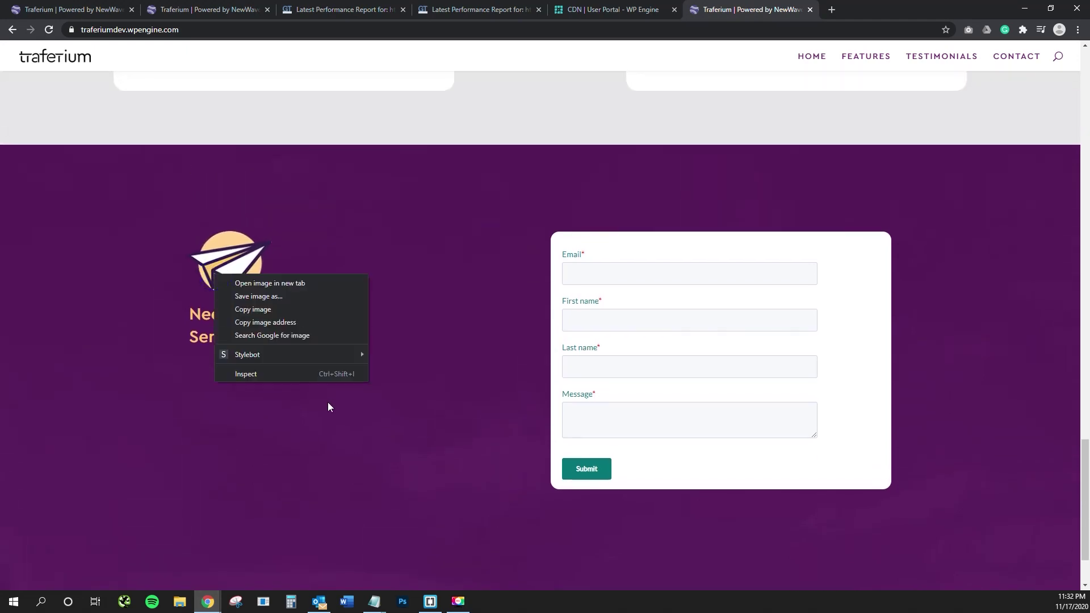
pyautogui.click(332, 373)
pyautogui.moveTo(448, 274)
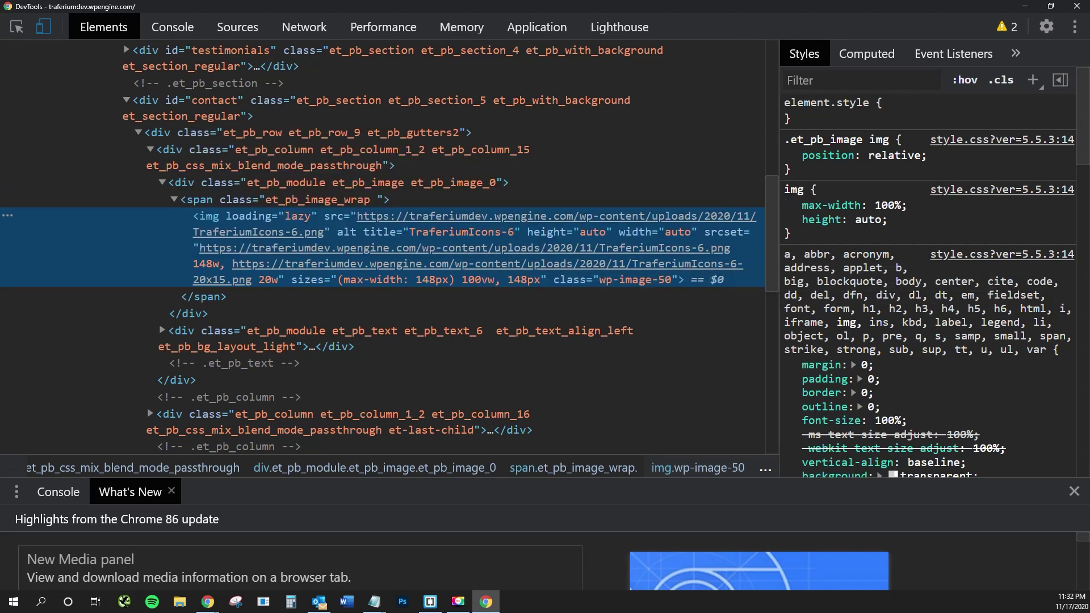
pyautogui.click(1076, 6)
pyautogui.click(74, 10)
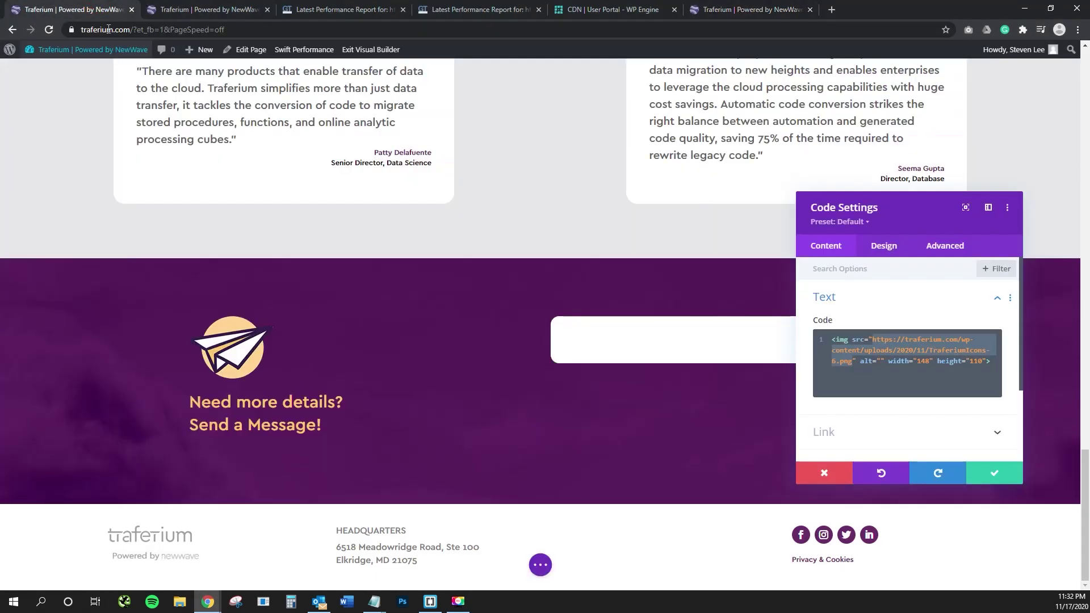
pyautogui.click(898, 369)
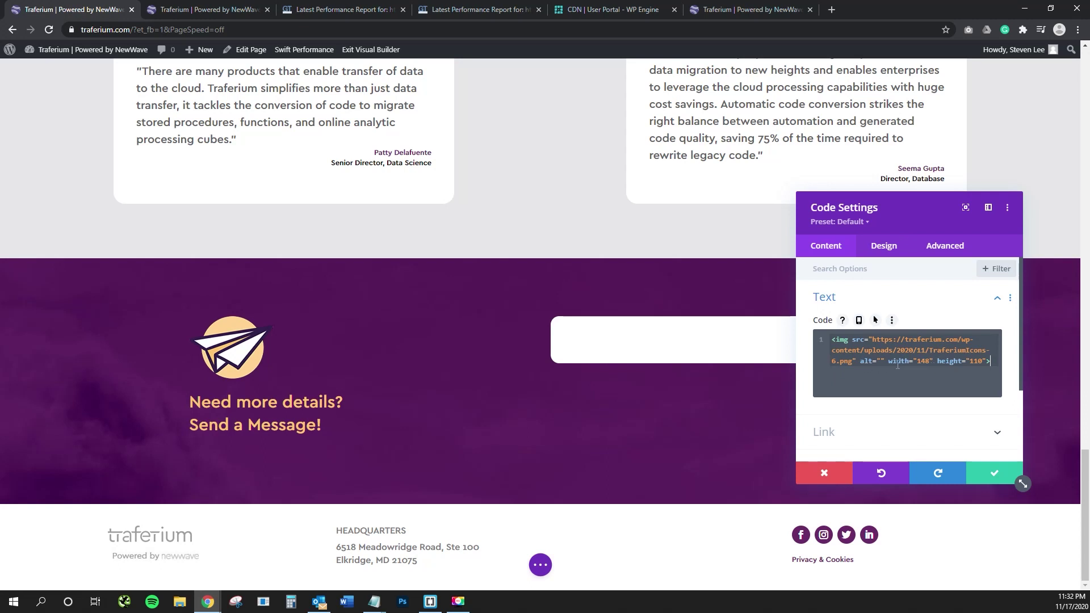
pyautogui.moveTo(885, 361); pyautogui.dragTo(852, 370)
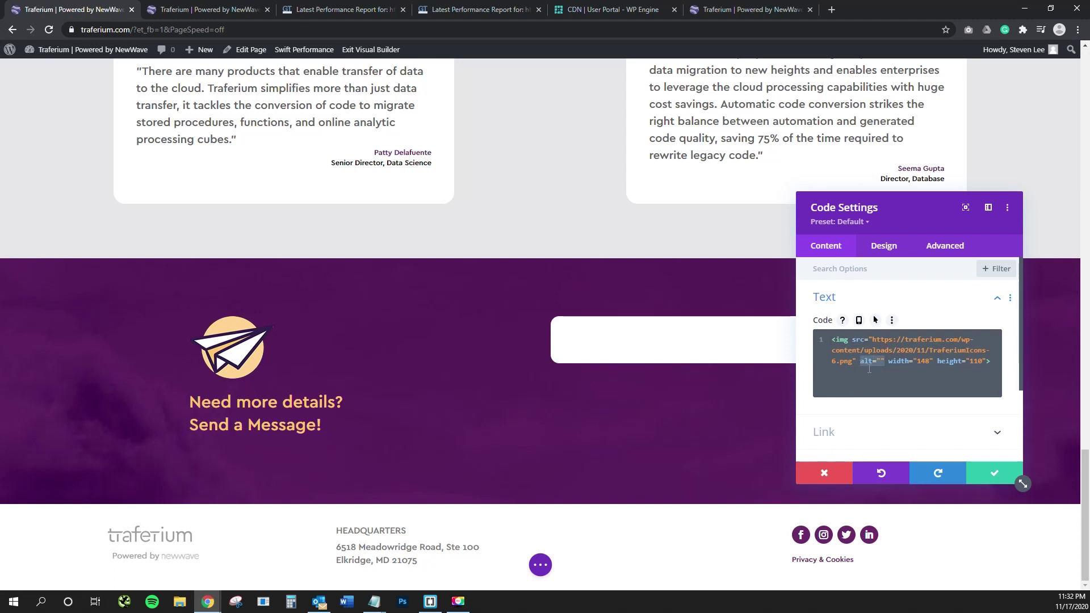
pyautogui.tripleClick(879, 362)
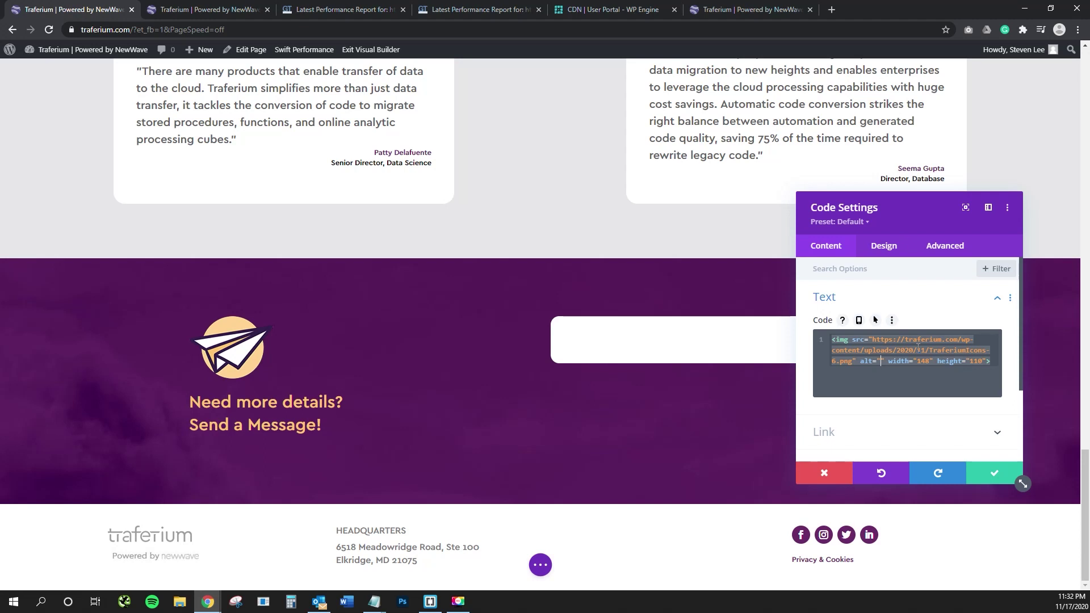
pyautogui.moveTo(883, 361); pyautogui.dragTo(861, 361)
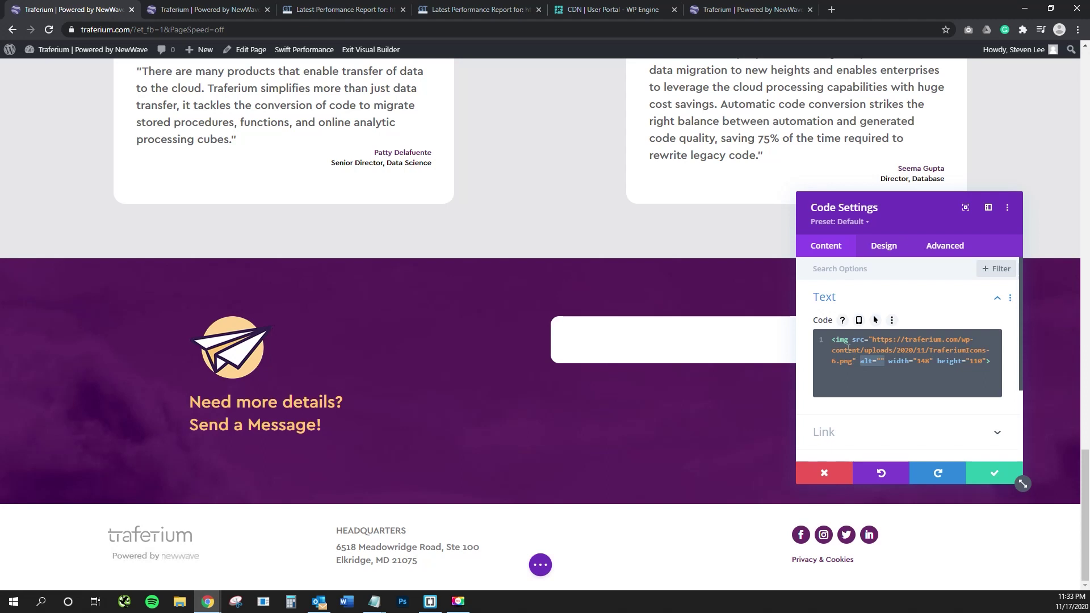
pyautogui.tripleClick(879, 362)
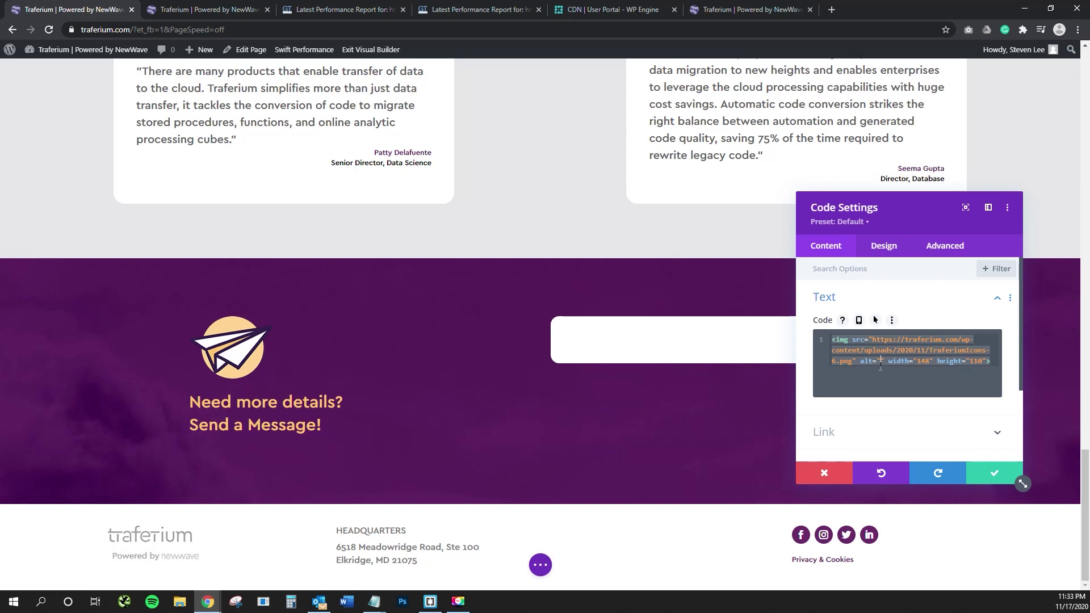
pyautogui.write('link y')
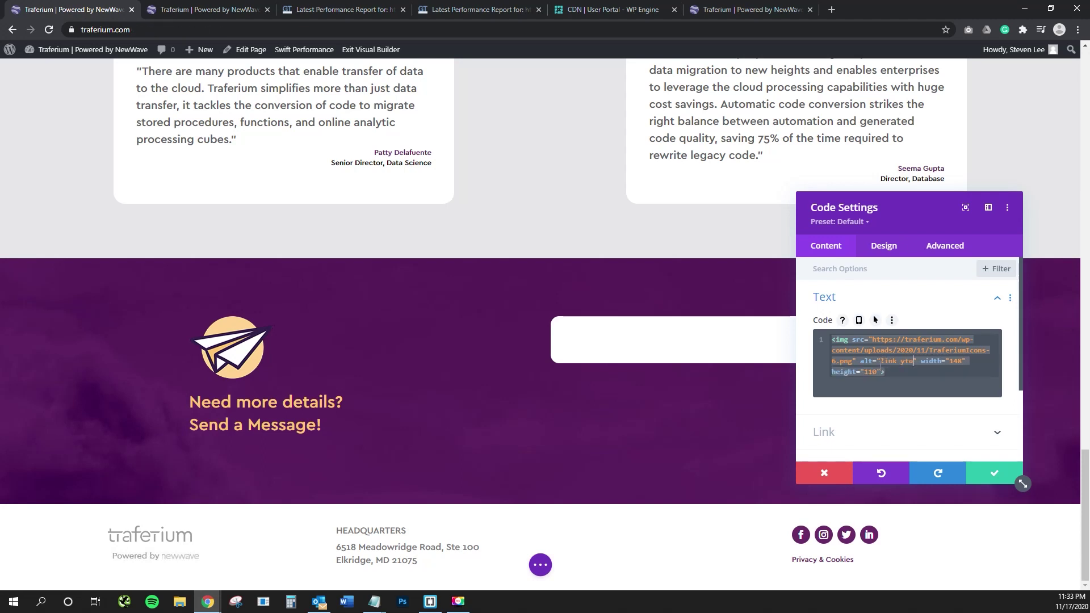
pyautogui.press('BackSpace')
pyautogui.write('to our contact poag')
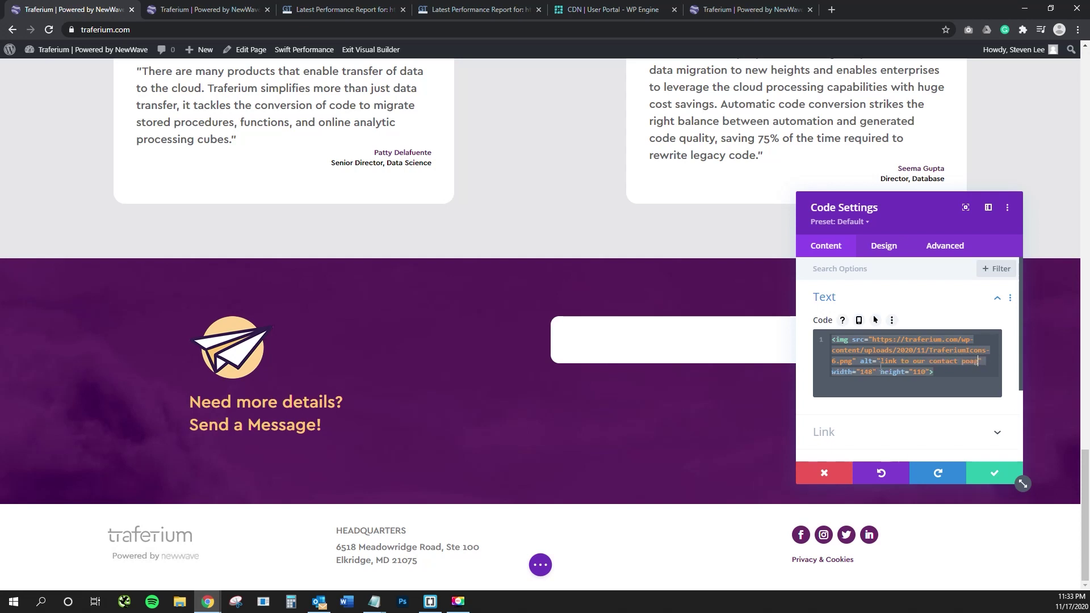
pyautogui.press('BackSpace')
pyautogui.press('BackSpace')
pyautogui.write('age')
pyautogui.press('BackSpace')
pyautogui.press('BackSpace')
pyautogui.press('BackSpace')
pyautogui.press('BackSpace')
pyautogui.press('BackSpace')
pyautogui.press('BackSpace')
pyautogui.press('BackSpace')
pyautogui.press('BackSpace')
pyautogui.press('BackSpace')
pyautogui.press('BackSpace')
pyautogui.press('BackSpace')
pyautogui.press('BackSpace')
pyautogui.press('BackSpace')
pyautogui.press('BackSpace')
pyautogui.press('BackSpace')
pyautogui.press('BackSpace')
pyautogui.press('BackSpace')
pyautogui.press('BackSpace')
pyautogui.press('BackSpace')
pyautogui.press('BackSpace')
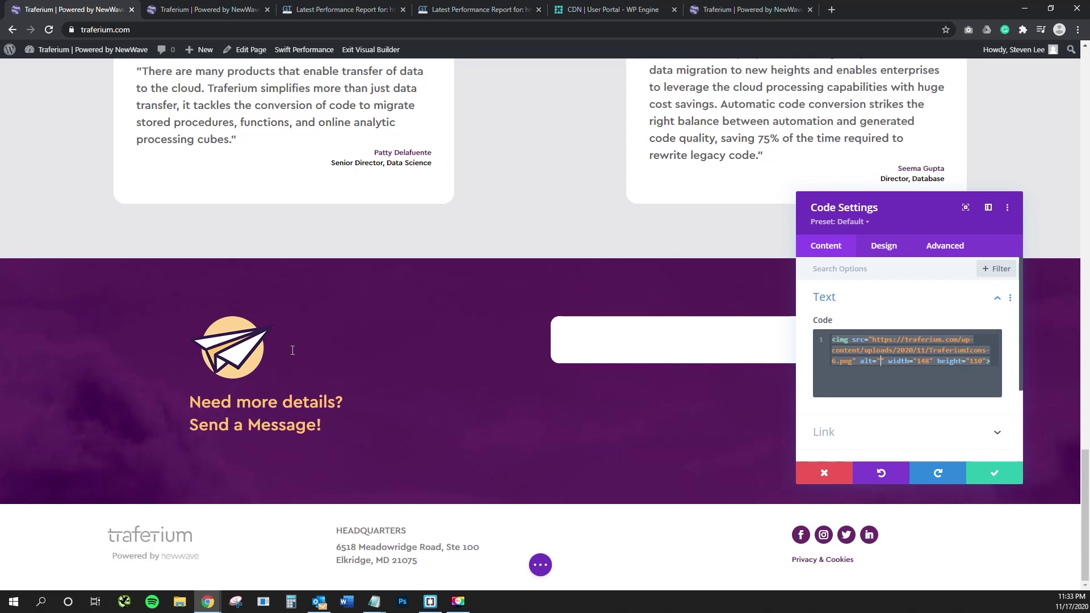
pyautogui.write('pape')
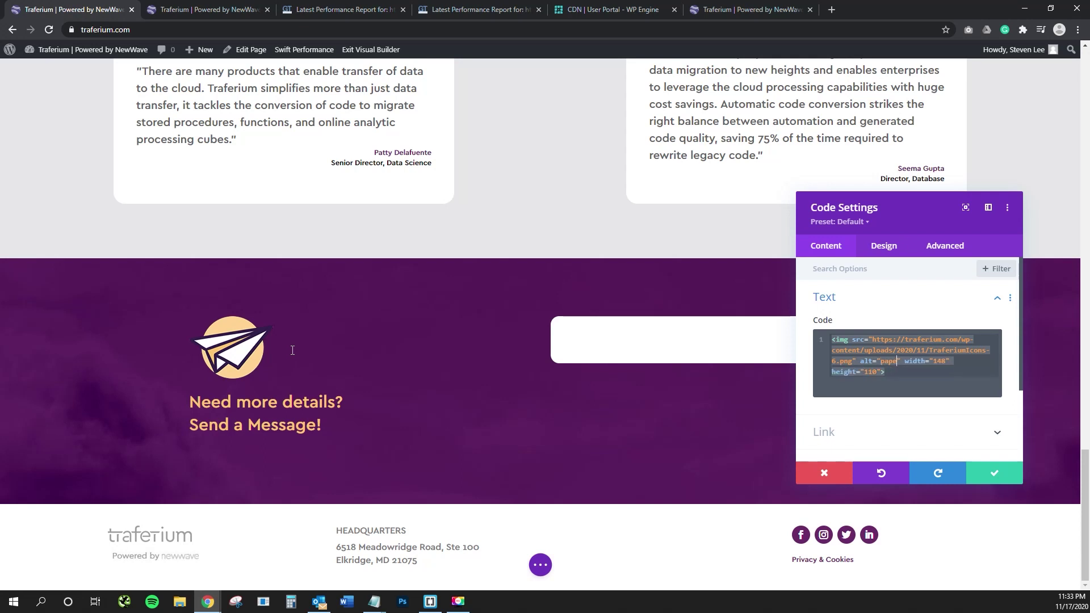
pyautogui.press('BackSpace')
pyautogui.press('BackSpace')
pyautogui.press('BackSpace')
pyautogui.press('BackSpace')
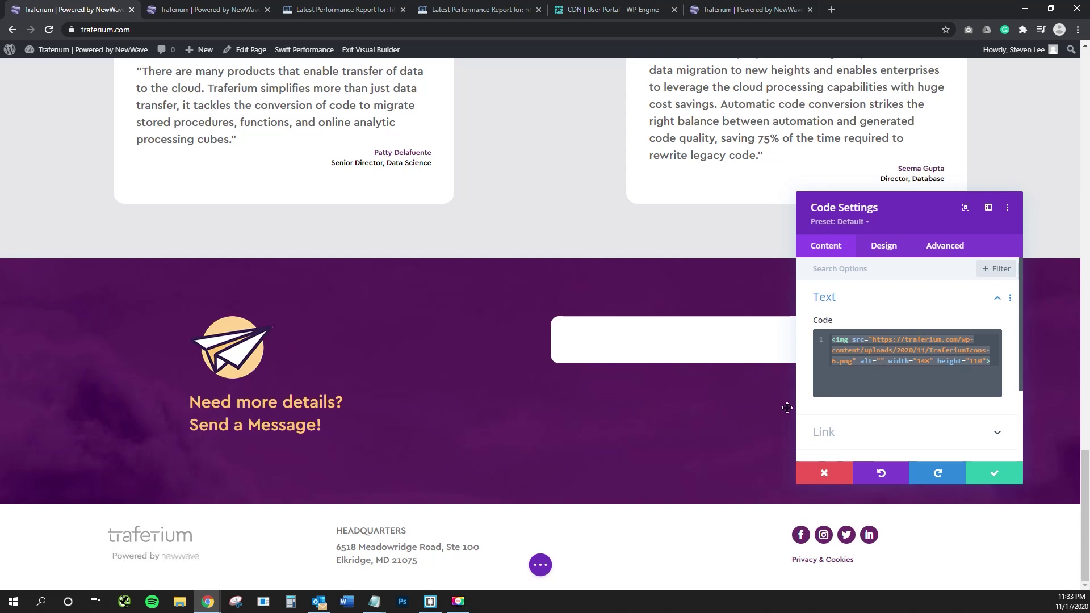
pyautogui.moveTo(860, 373)
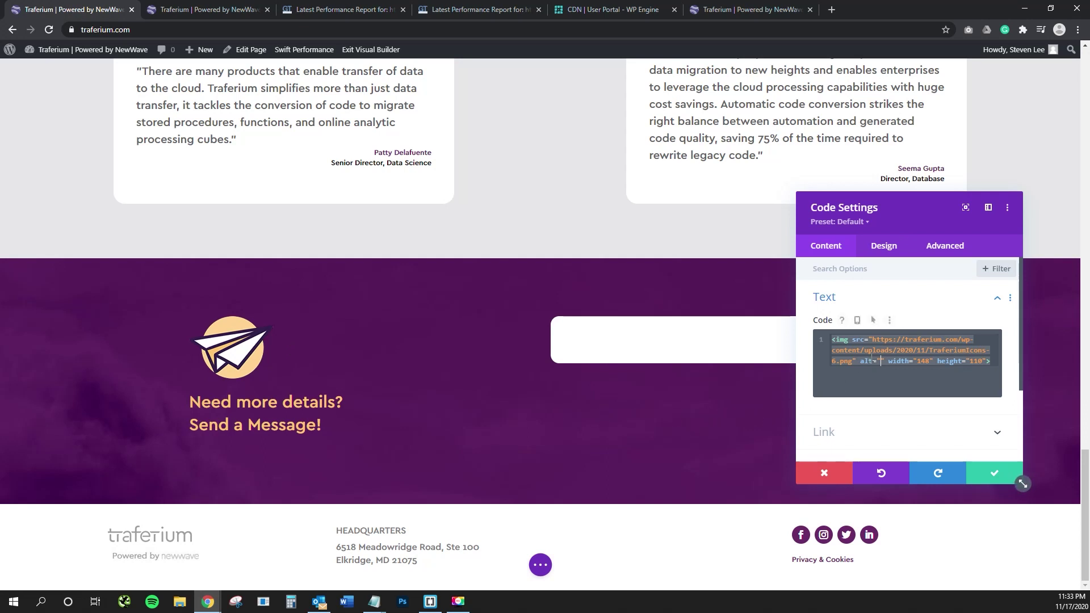
pyautogui.click(825, 473)
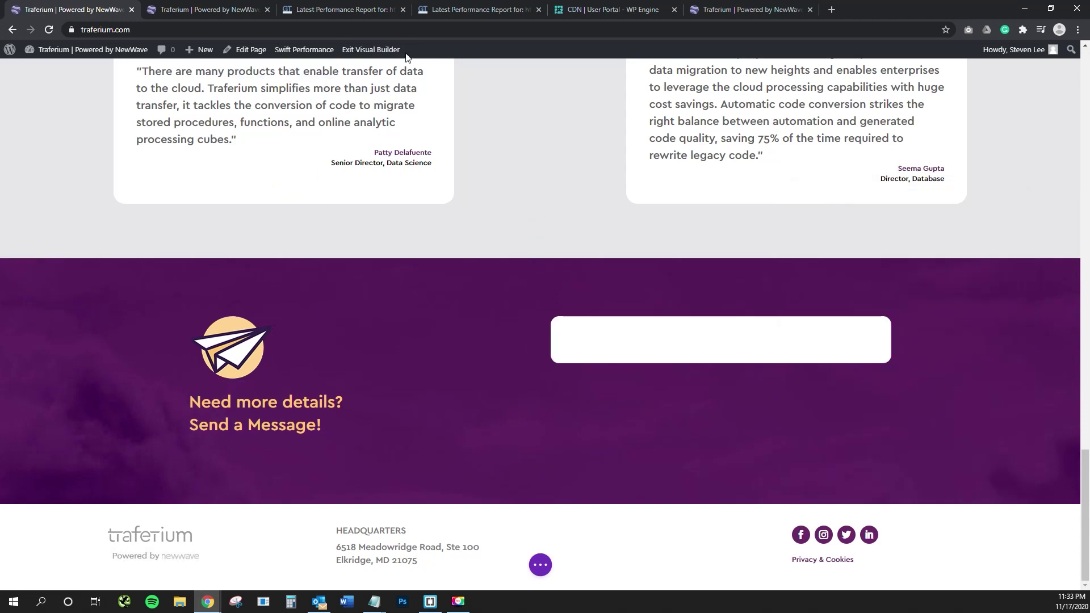
# - Save and exit the Visual Builder, then open the Global Footer logo's code settings via Theme Builder
pyautogui.click(382, 49)
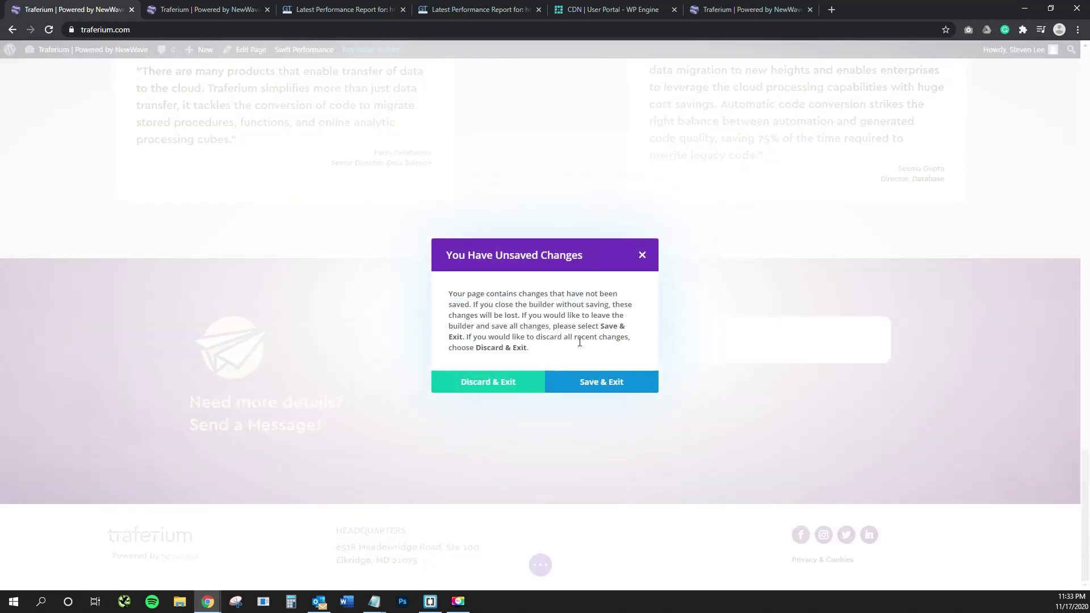
pyautogui.click(586, 380)
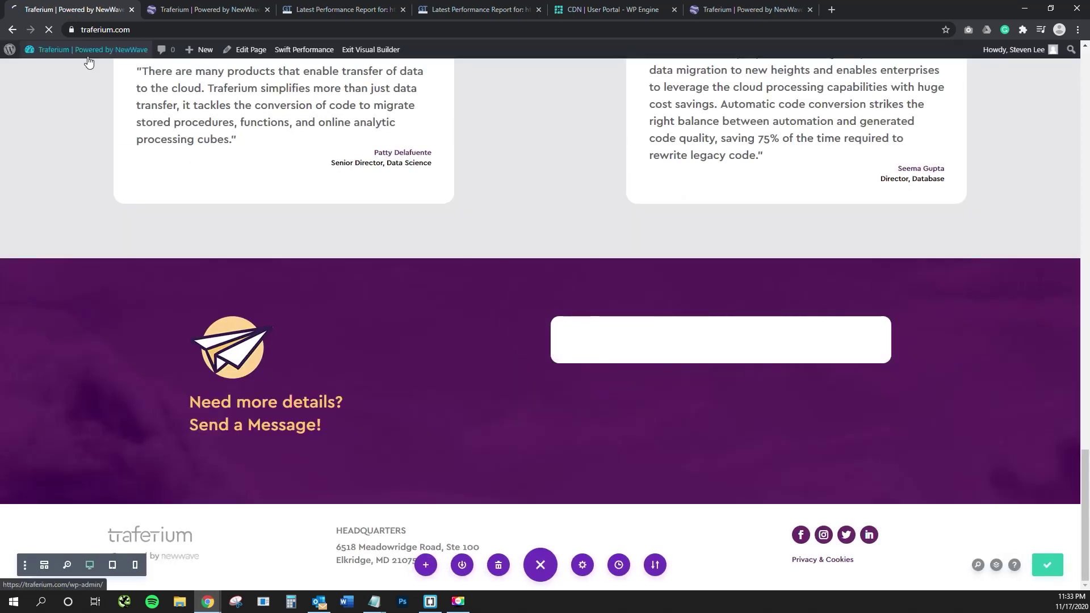
pyautogui.moveTo(88, 50)
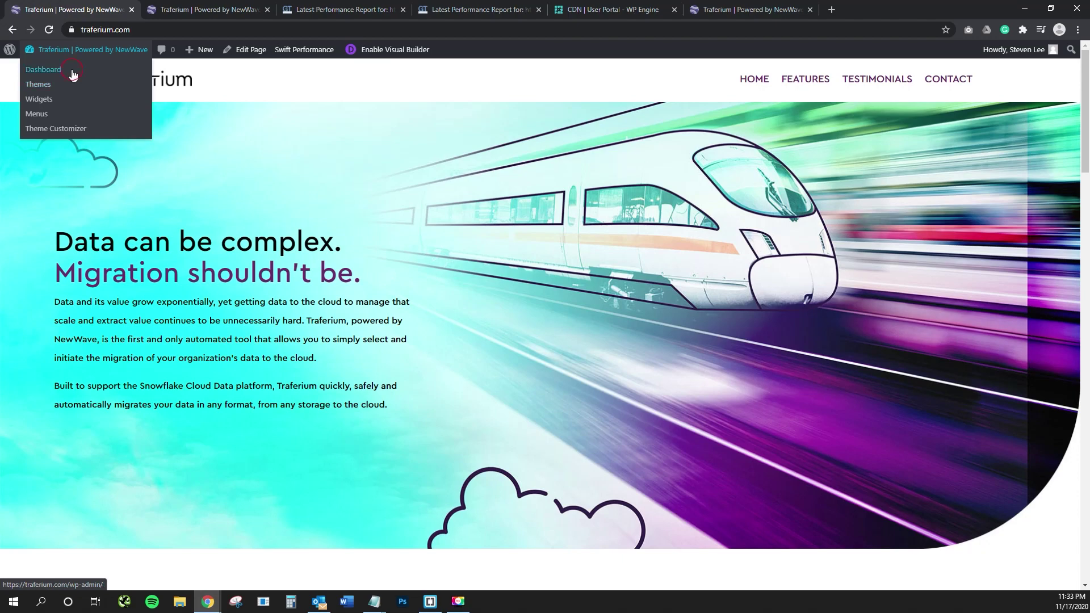
pyautogui.click(43, 70)
pyautogui.moveTo(71, 366)
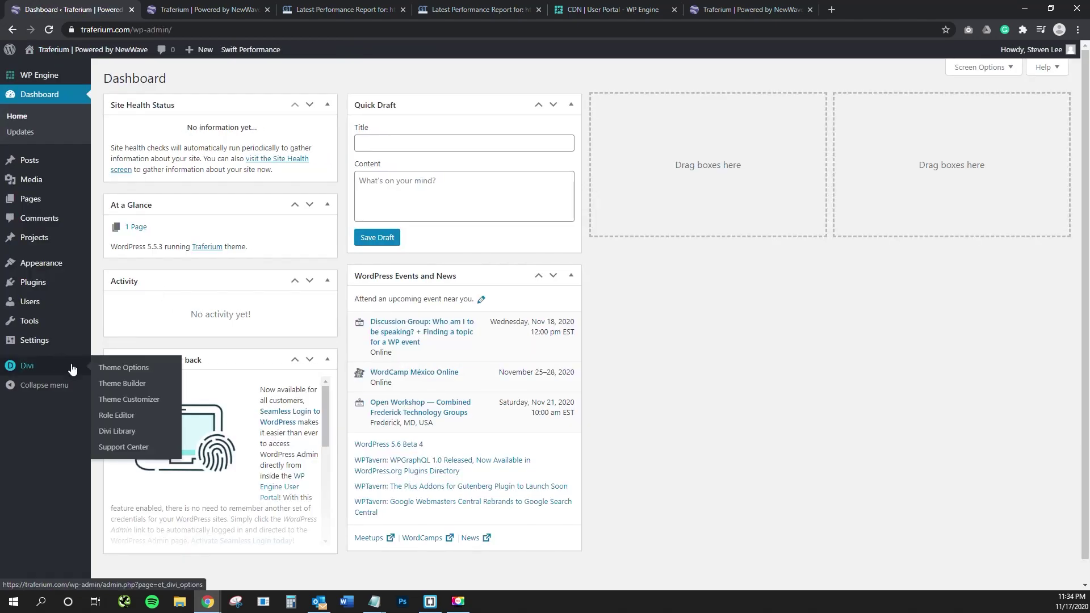
pyautogui.click(133, 386)
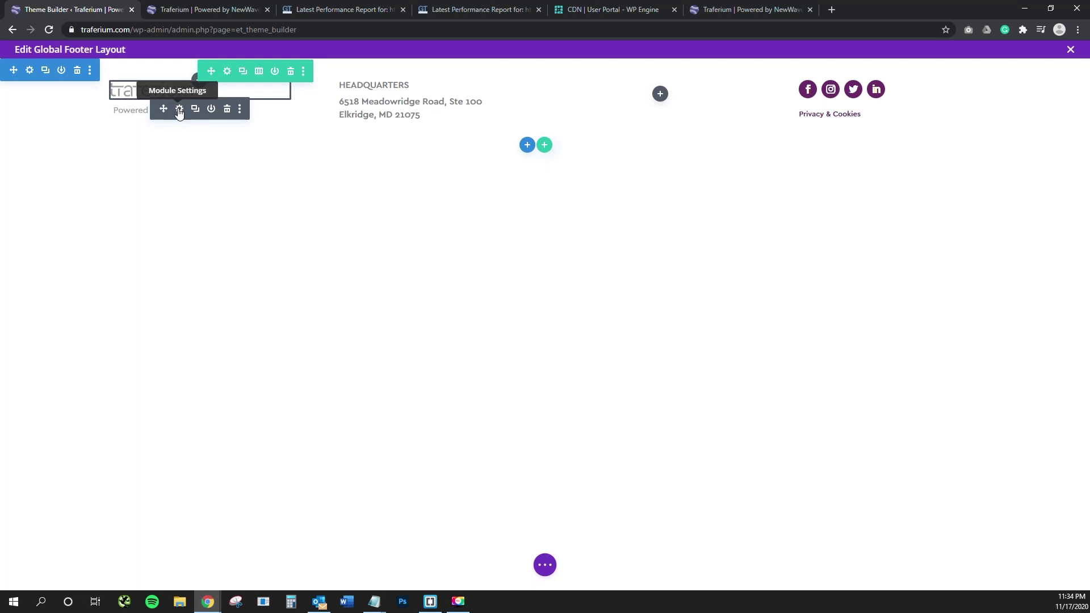
pyautogui.click(179, 110)
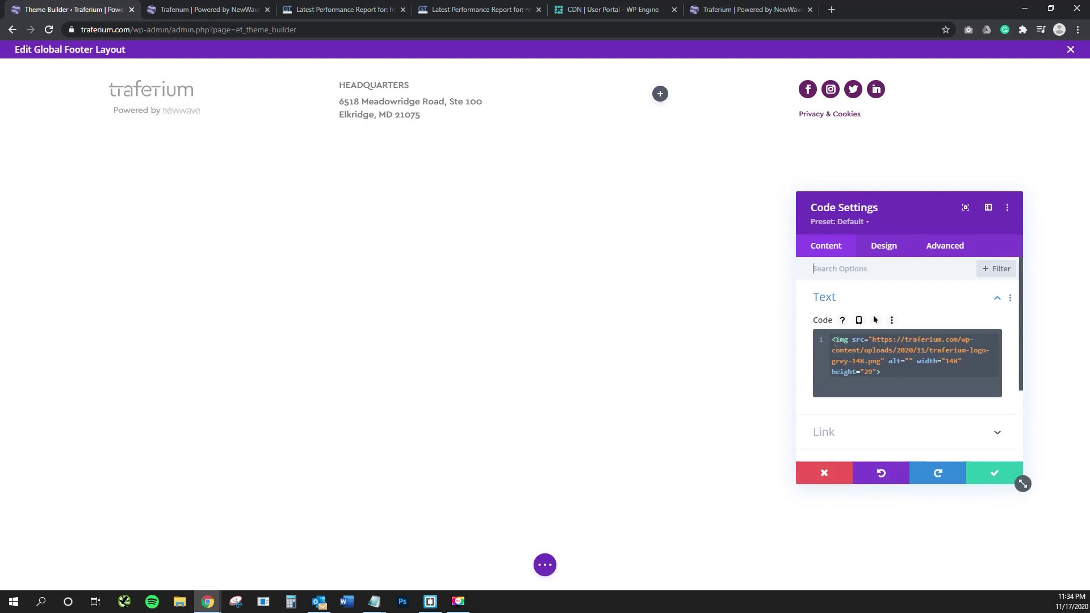
# - Set the footer logo's alt text to 'Traferium logo' in its image code
pyautogui.moveTo(834, 340); pyautogui.dragTo(873, 341)
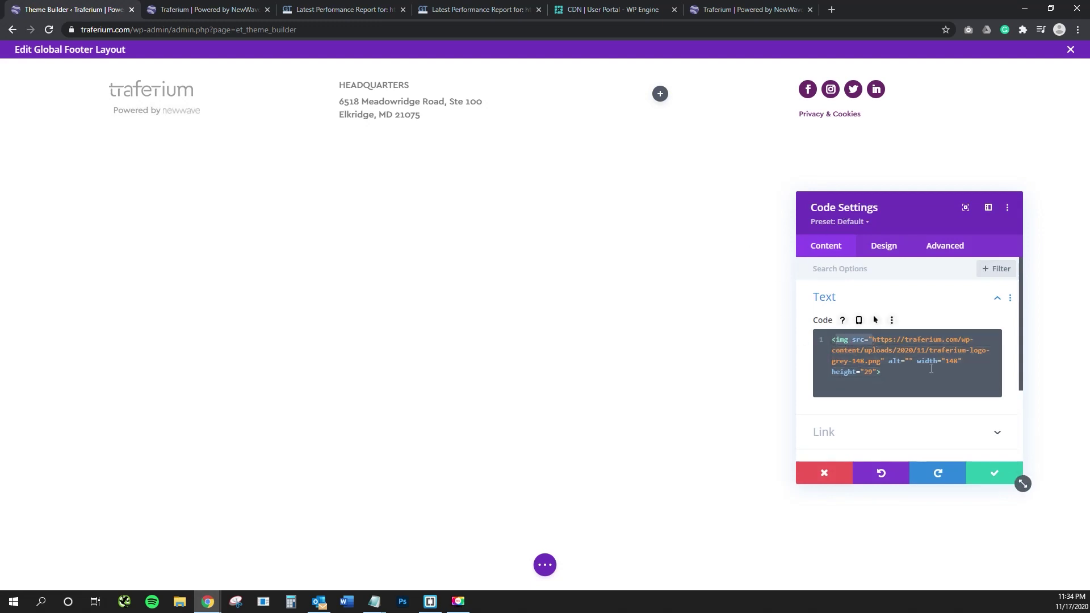
pyautogui.doubleClick(949, 361)
pyautogui.click(937, 378)
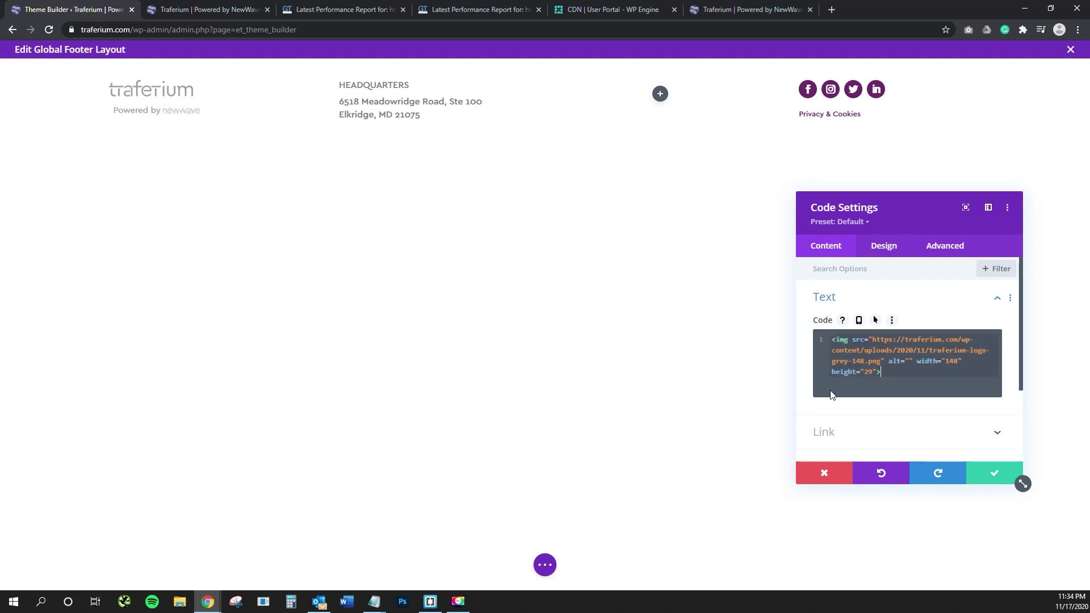
pyautogui.tripleClick(907, 362)
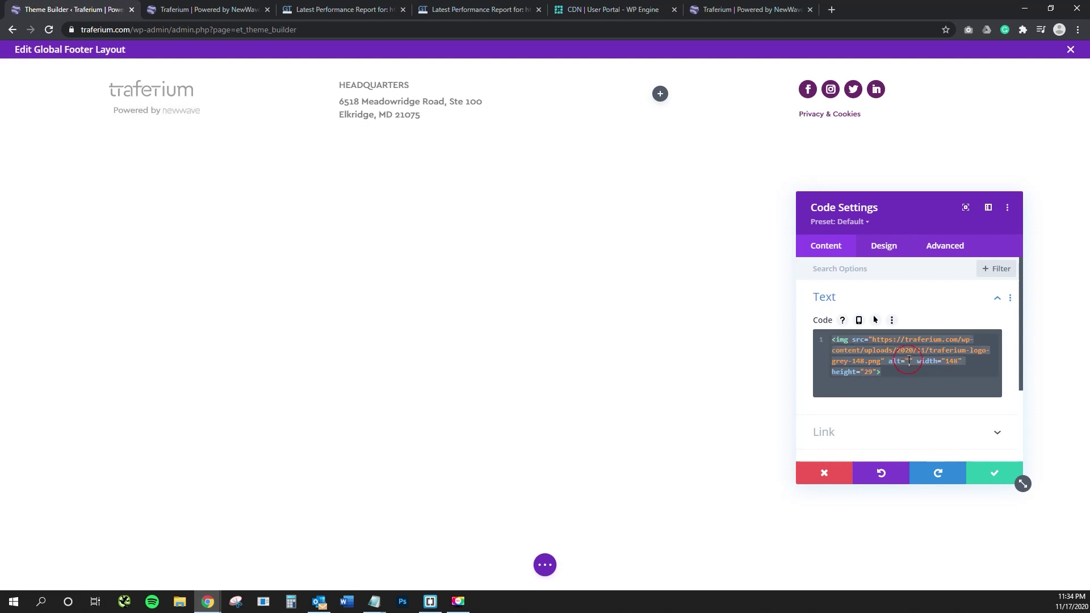
pyautogui.write('Trafe')
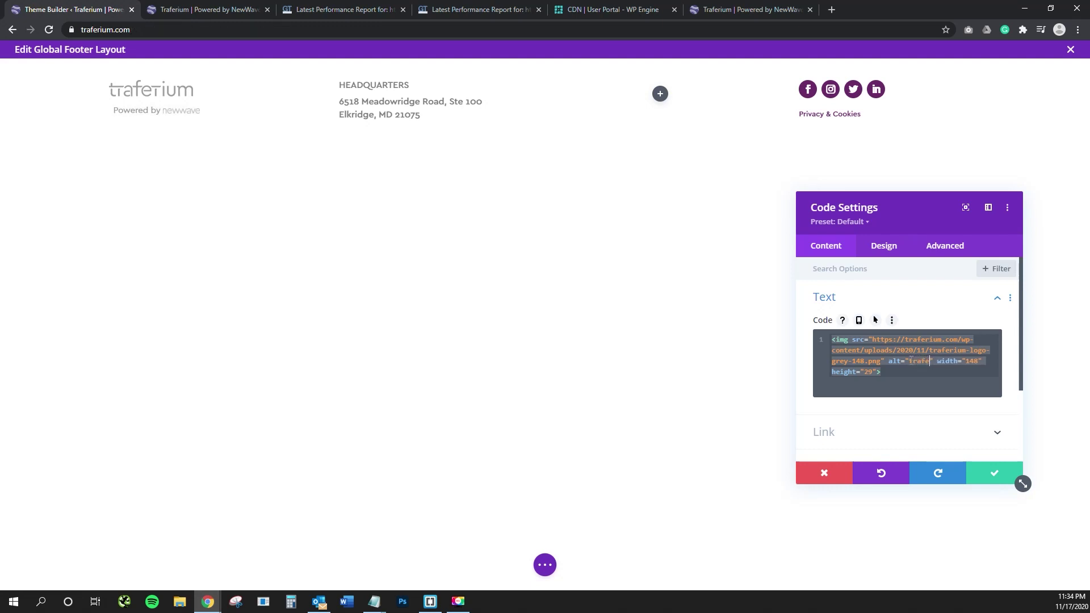
pyautogui.write('rium logo')
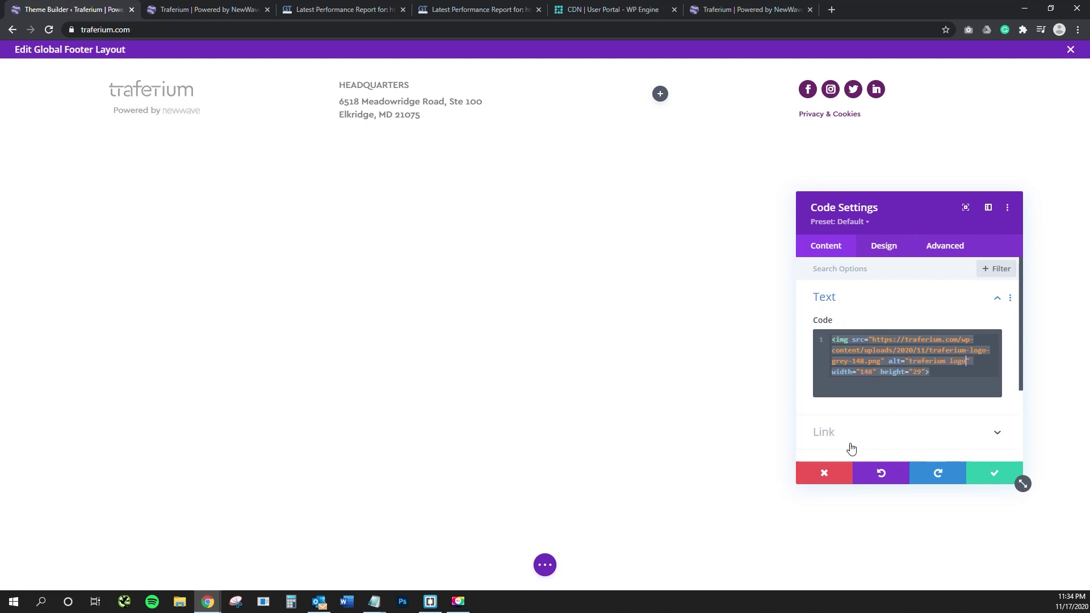
pyautogui.click(994, 473)
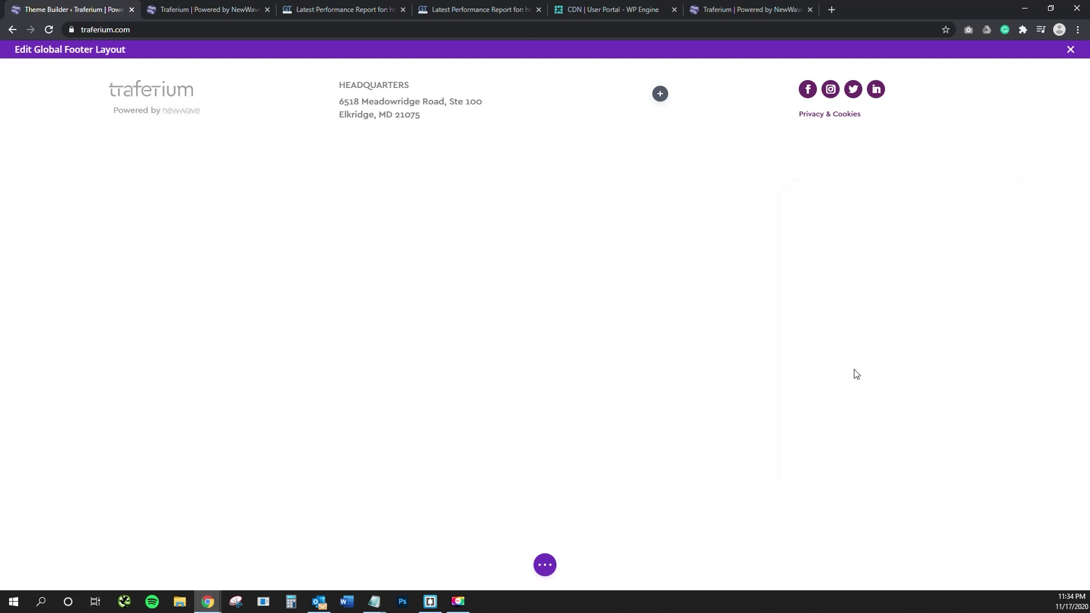
# - Save the footer layout and close the editor back to the Theme Builder templates
pyautogui.click(549, 565)
pyautogui.click(1057, 565)
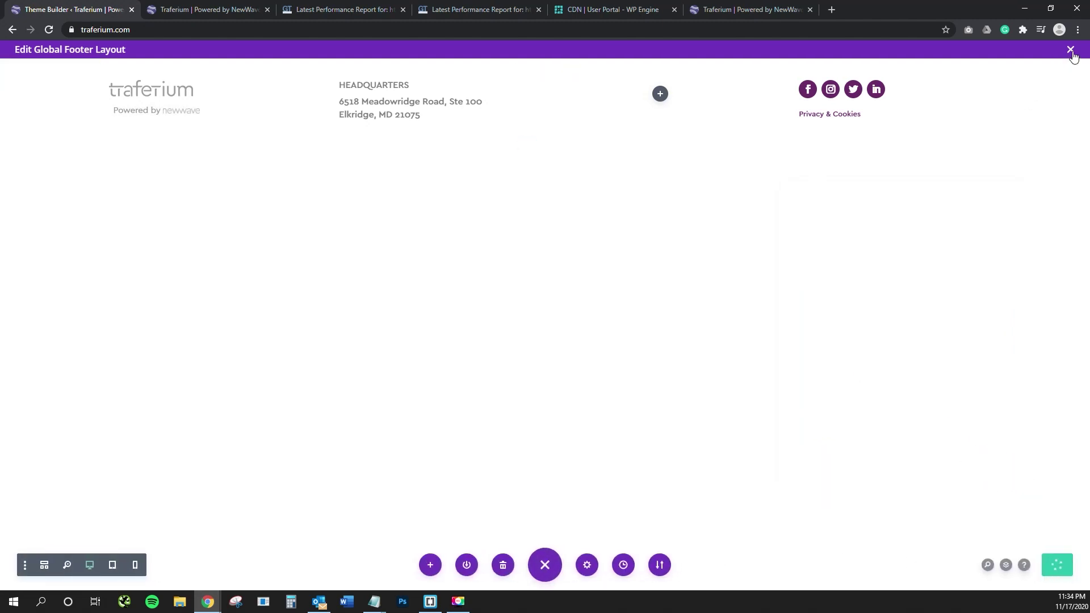
pyautogui.click(1070, 49)
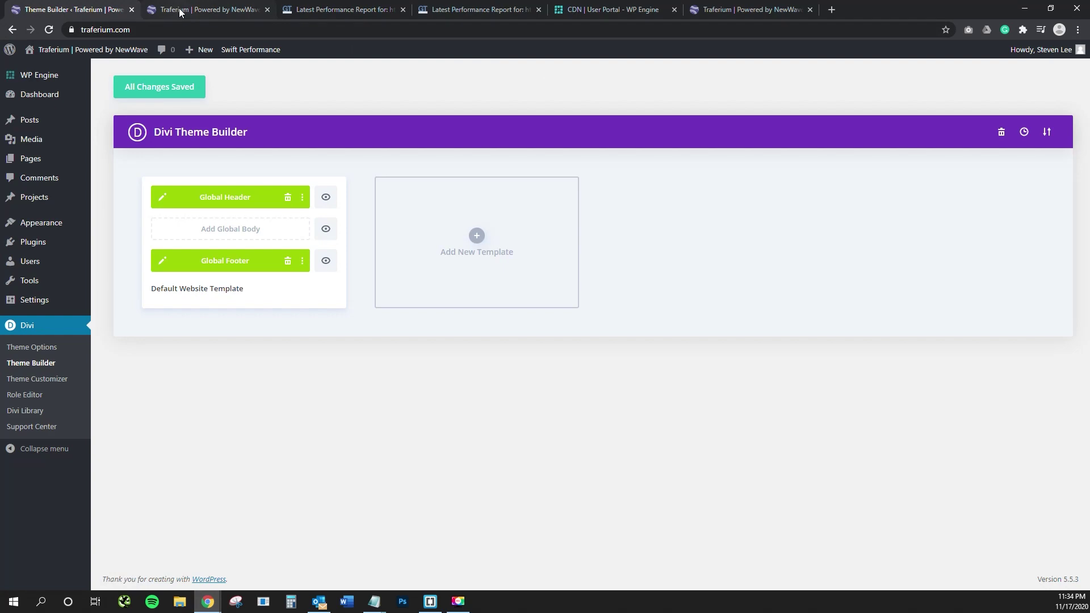
pyautogui.click(340, 9)
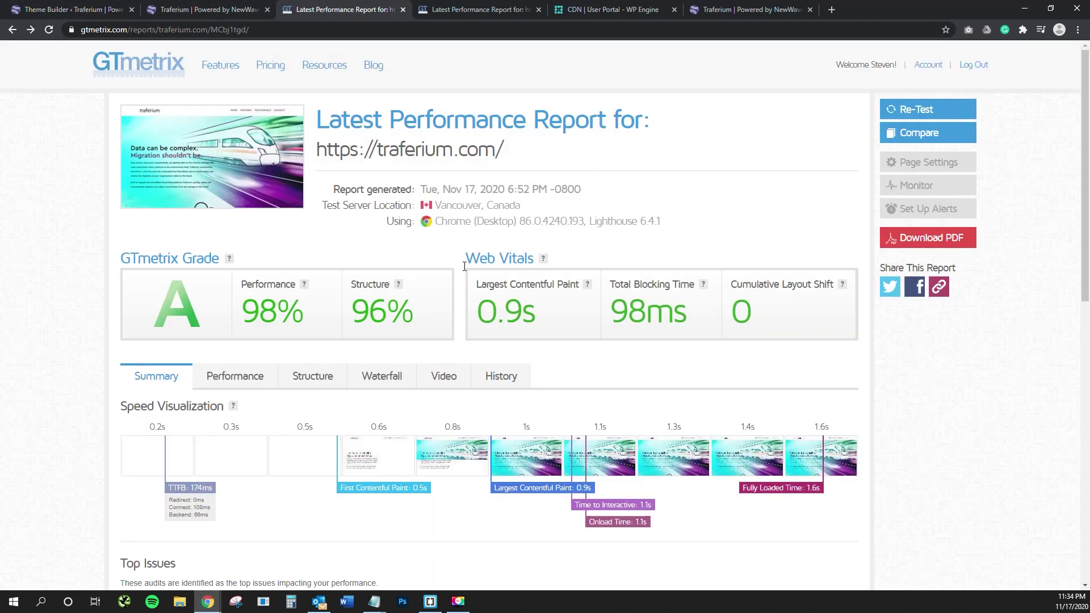
# - Compare the live grade A report with the dev grade C report and view detailed performance metrics
pyautogui.scroll(-2, 326, 352)
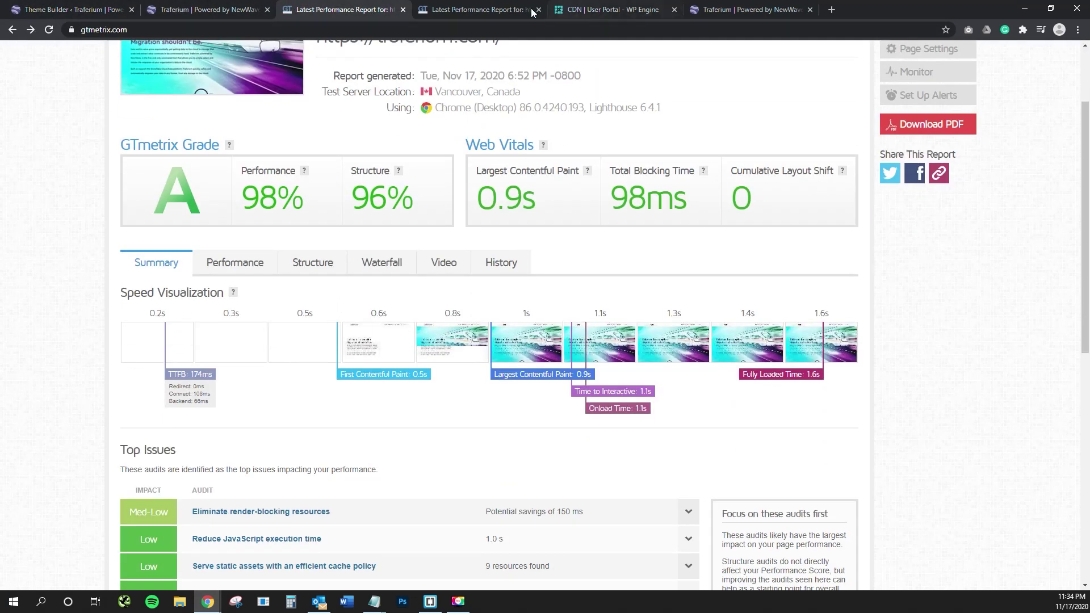
pyautogui.click(477, 9)
pyautogui.scroll(4, 283, 327)
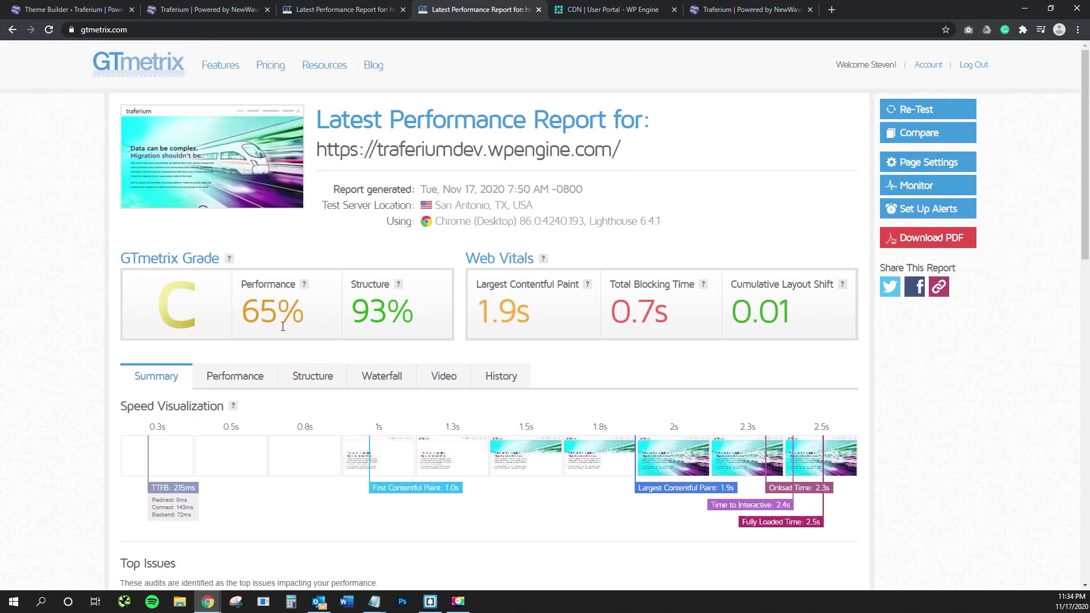
pyautogui.click(363, 16)
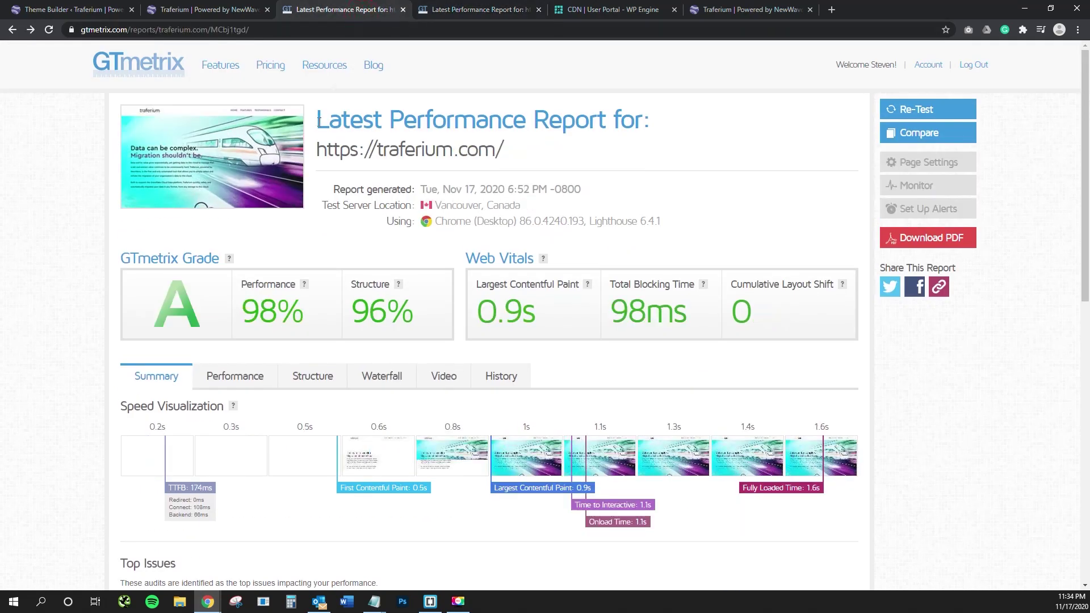
pyautogui.click(249, 373)
pyautogui.scroll(-3, 250, 372)
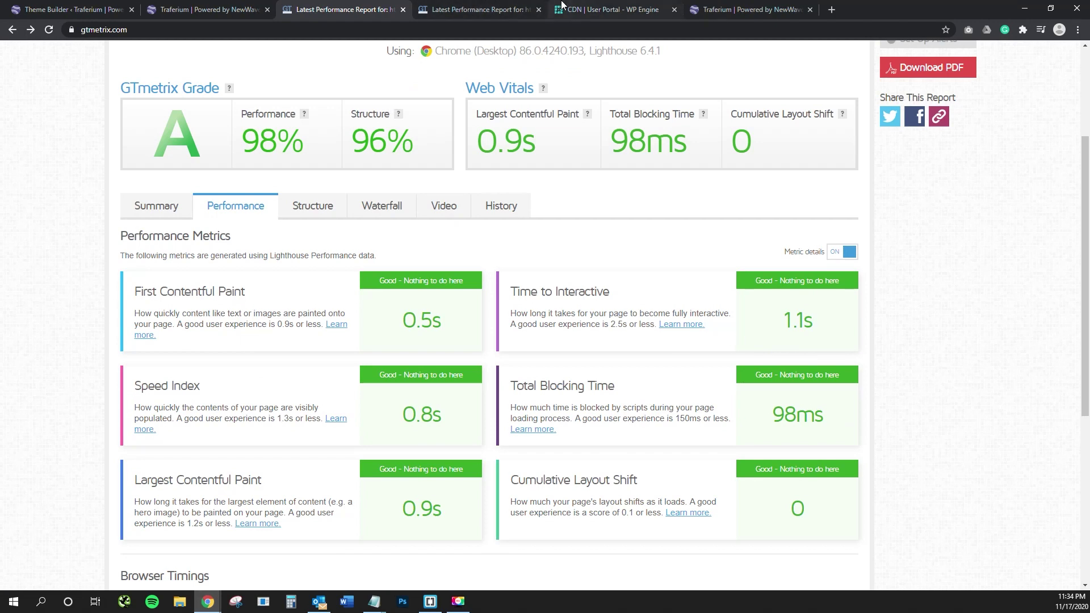
pyautogui.scroll(3, 409, 295)
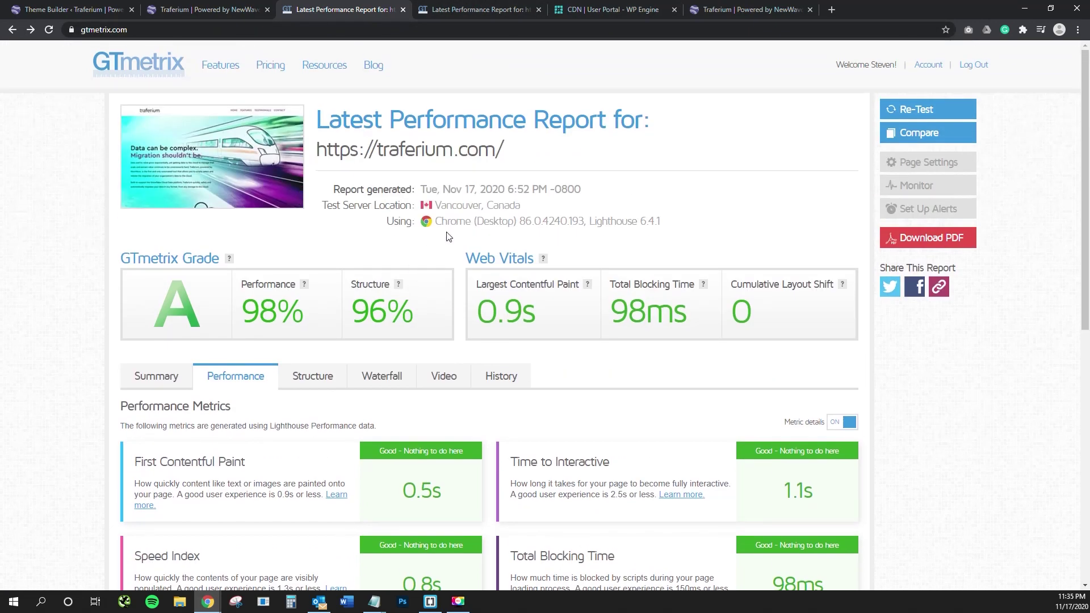
# - Compare test locations: San Antonio for the dev report versus Vancouver, Canada for the live one
pyautogui.hotkey('ctrl', 'Tab')
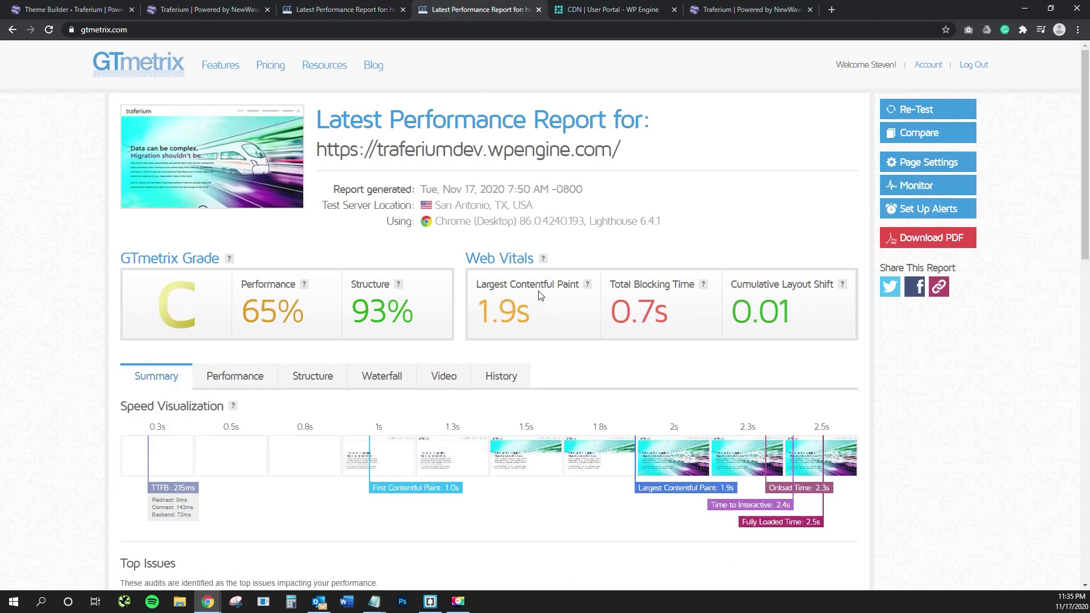
pyautogui.moveTo(536, 205); pyautogui.dragTo(435, 205)
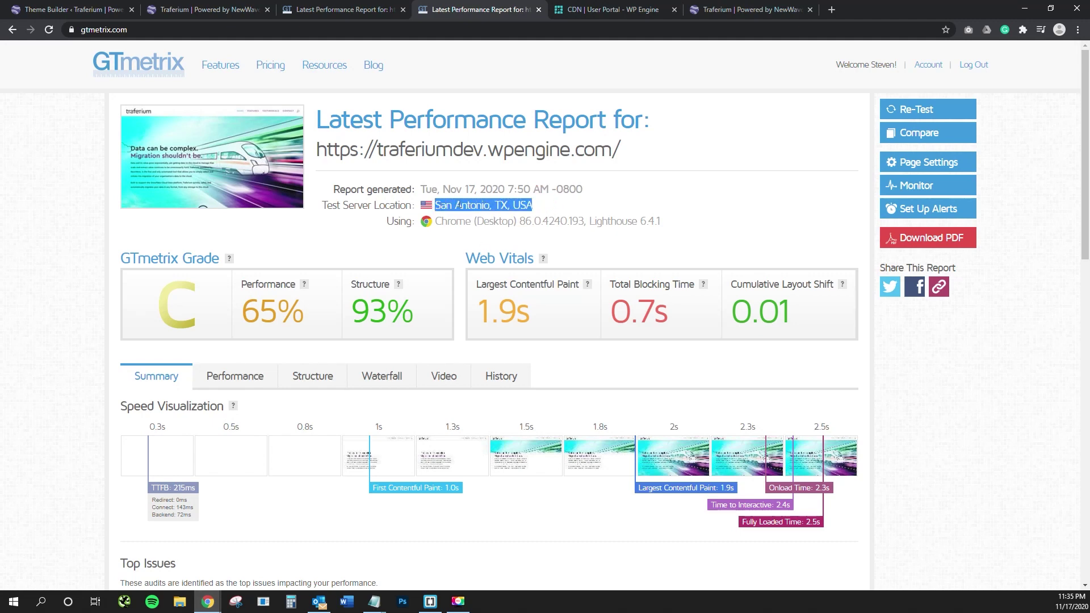
pyautogui.hotkey('ctrl', 'shift', 'Tab')
pyautogui.moveTo(521, 206); pyautogui.dragTo(435, 203)
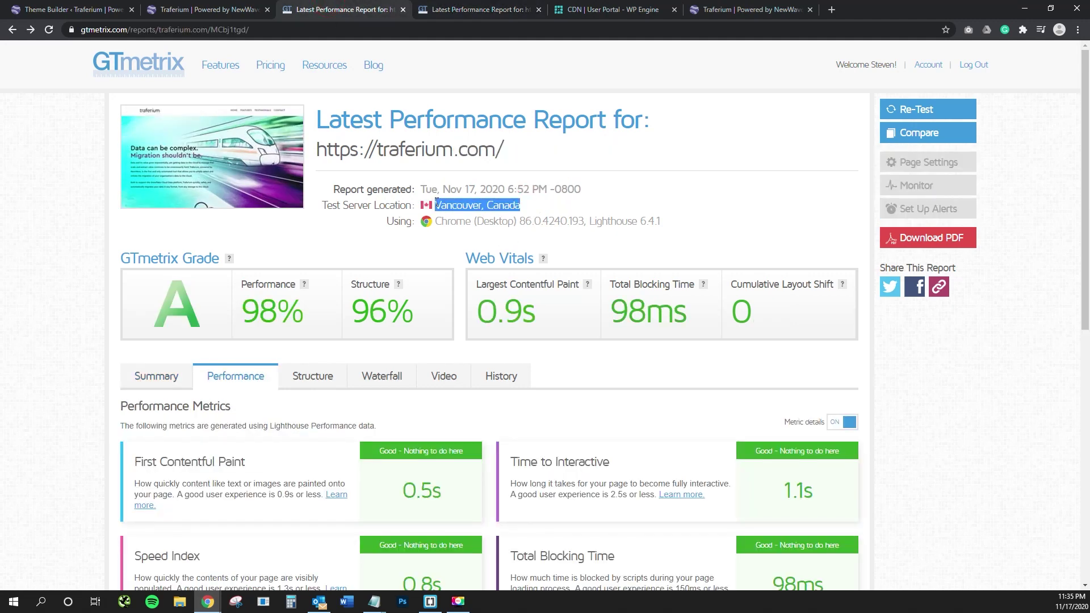
pyautogui.click(518, 205)
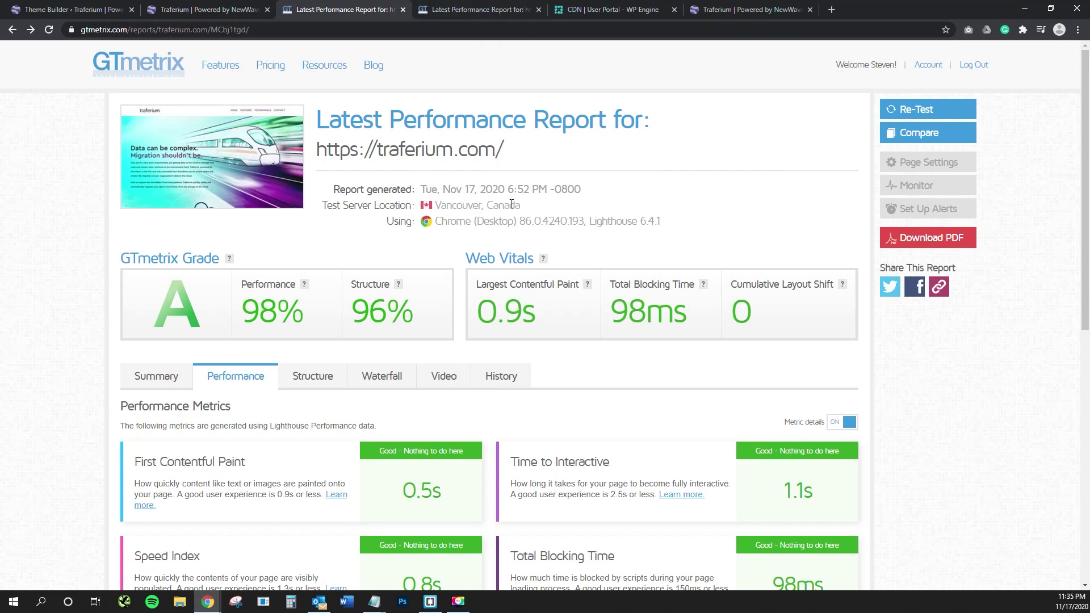
pyautogui.moveTo(521, 205); pyautogui.dragTo(433, 202)
pyautogui.click(558, 203)
pyautogui.click(641, 7)
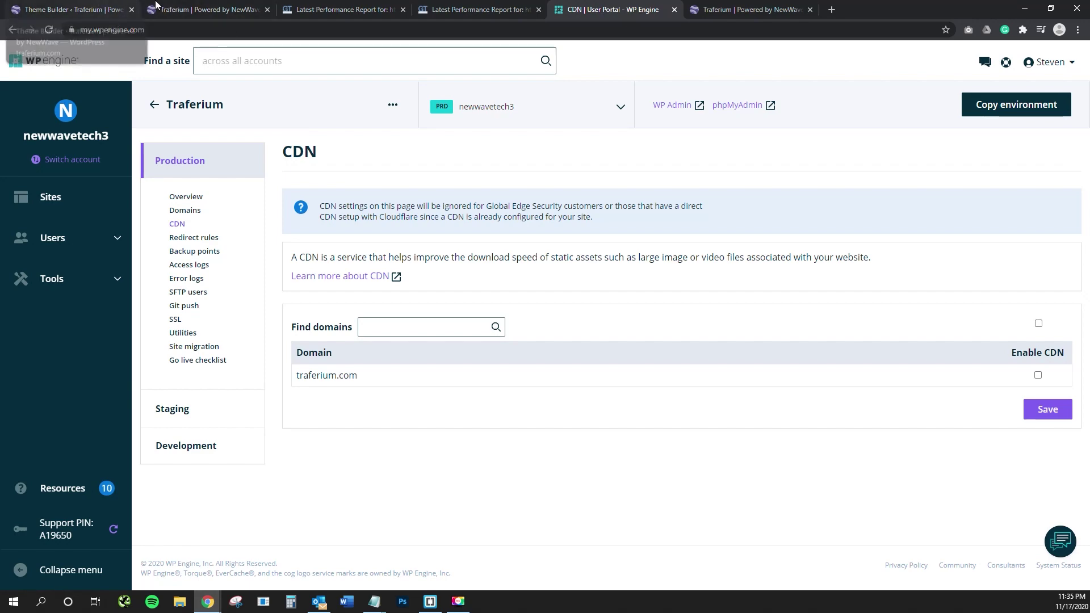
# - Visit the live Traferium homepage from the WordPress admin bar and scroll through it
pyautogui.click(74, 9)
pyautogui.moveTo(85, 46)
pyautogui.click(85, 70)
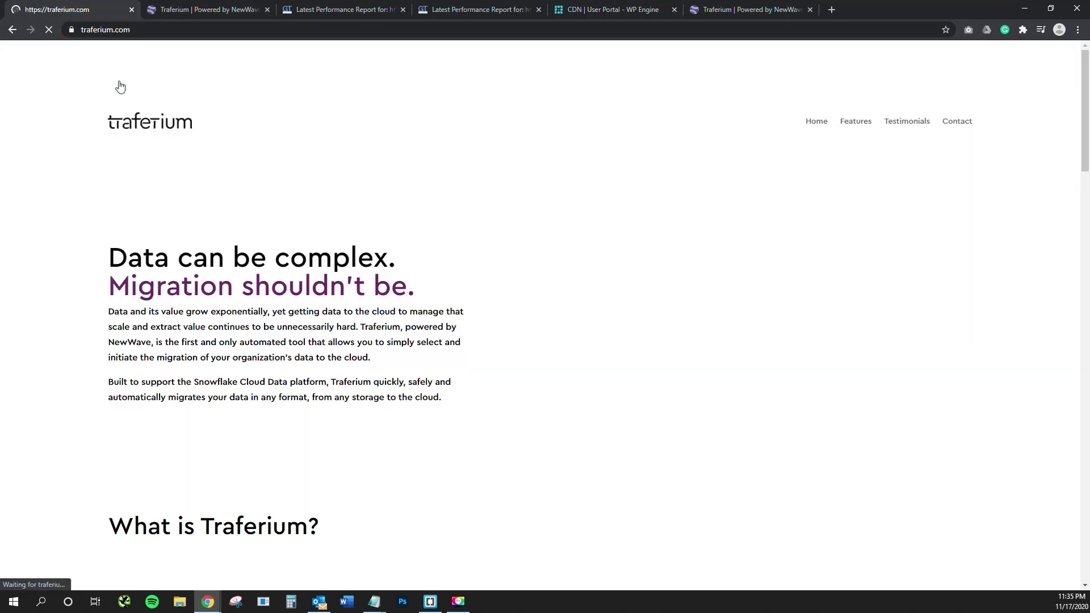
pyautogui.scroll(-15, 325, 240)
pyautogui.scroll(6, 325, 234)
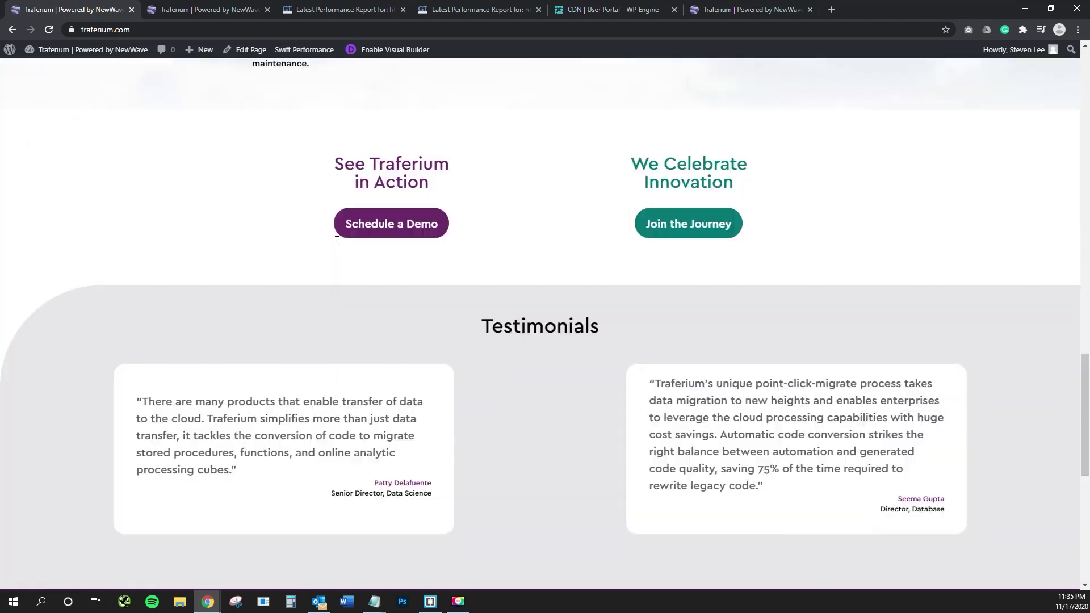
pyautogui.scroll(9, 337, 240)
pyautogui.click(365, 5)
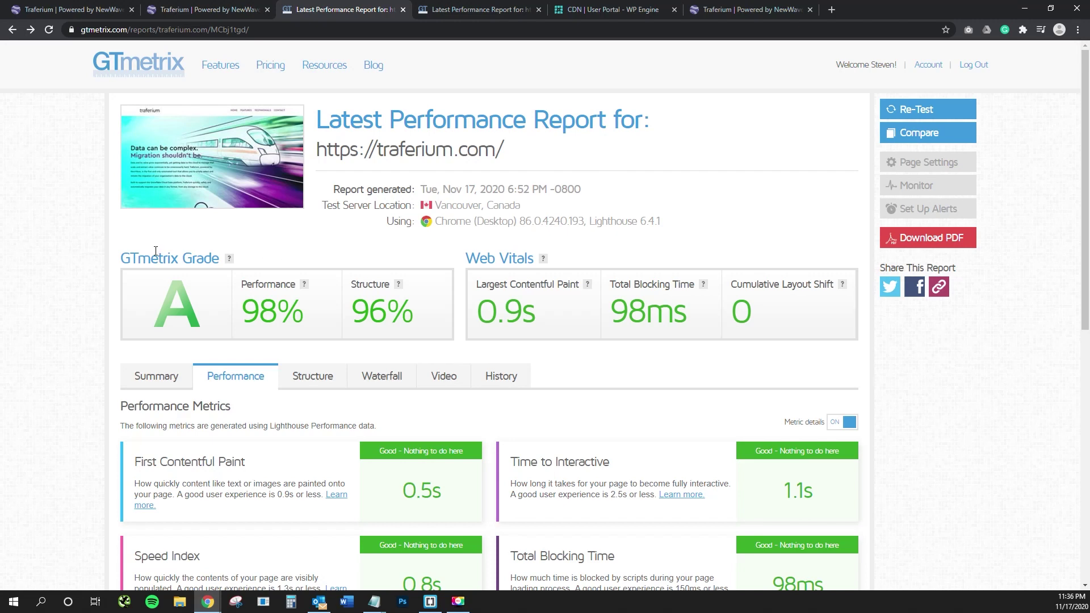
# - Scroll the traferium.com performance metrics down to Browser Timings, then go to the live homepage
pyautogui.scroll(-7, 153, 251)
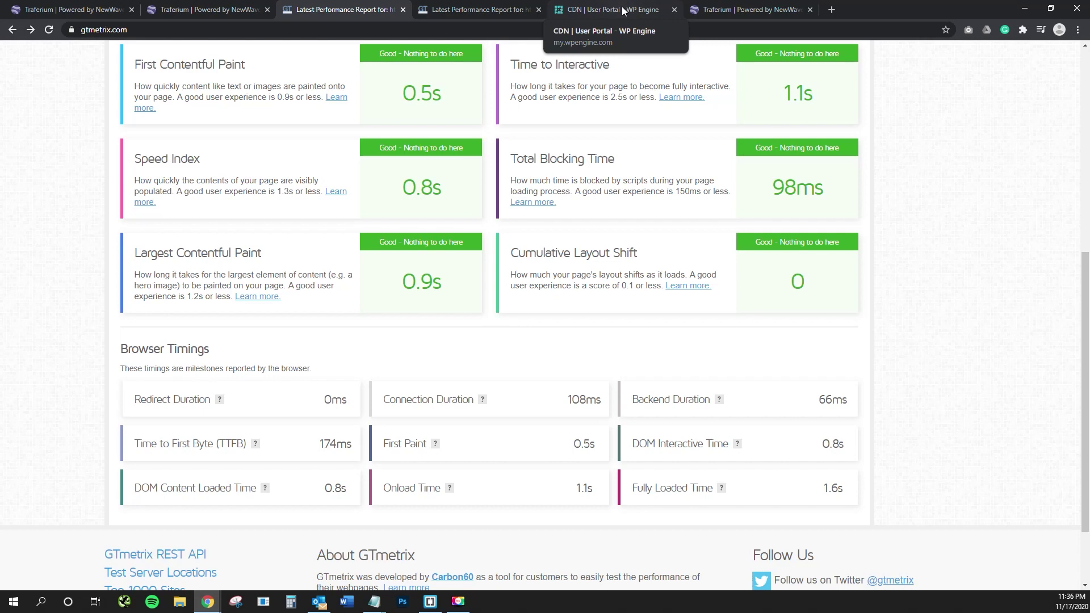
pyautogui.click(53, 8)
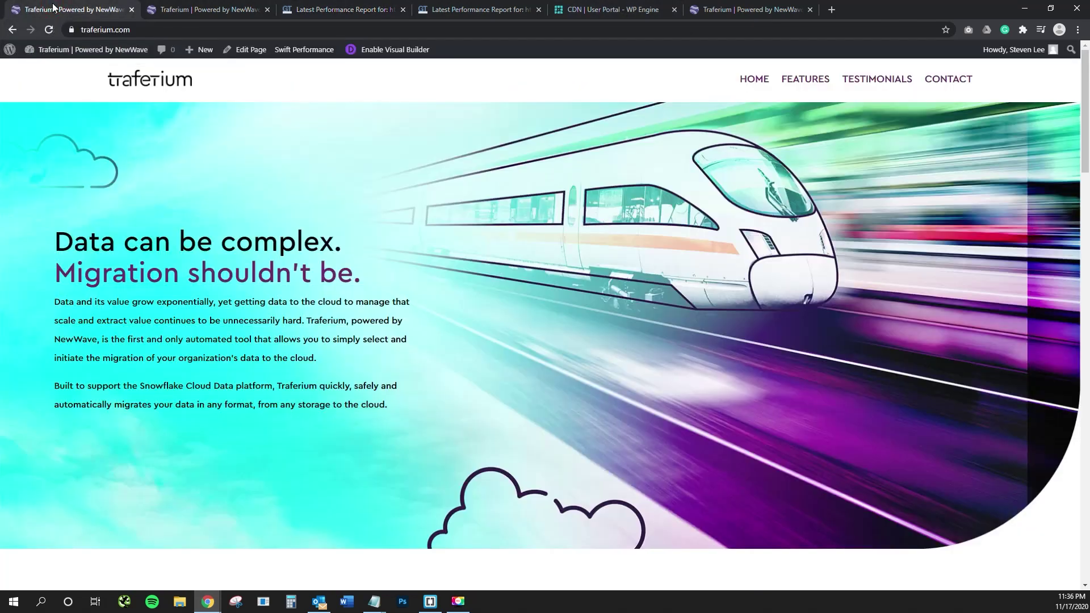
# - Check Installed Plugins, highlighting Swift Performance, then revisit the live site
pyautogui.click(90, 62)
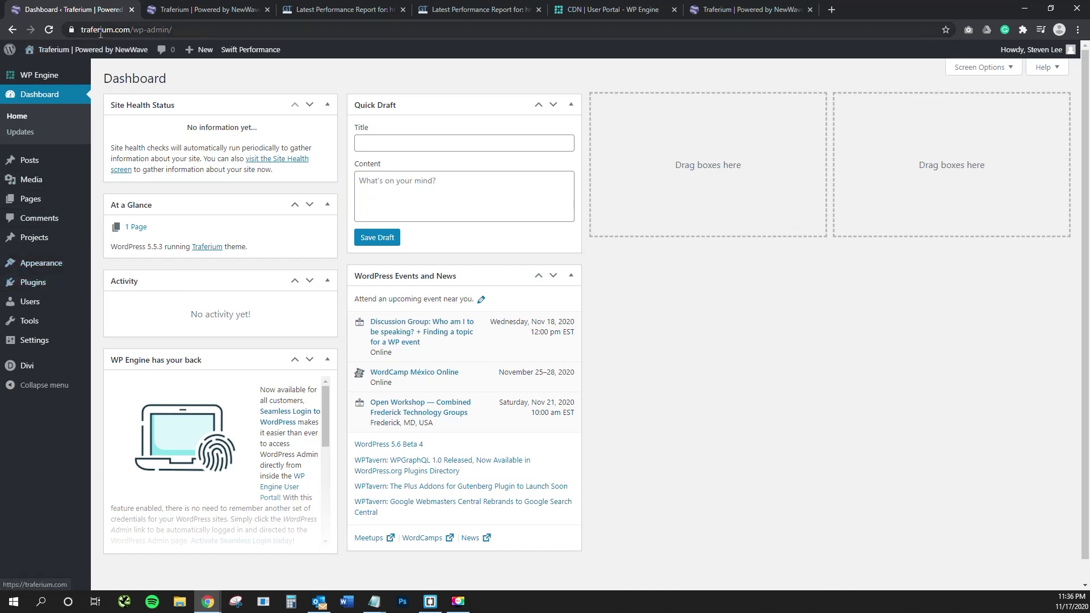
pyautogui.click(45, 283)
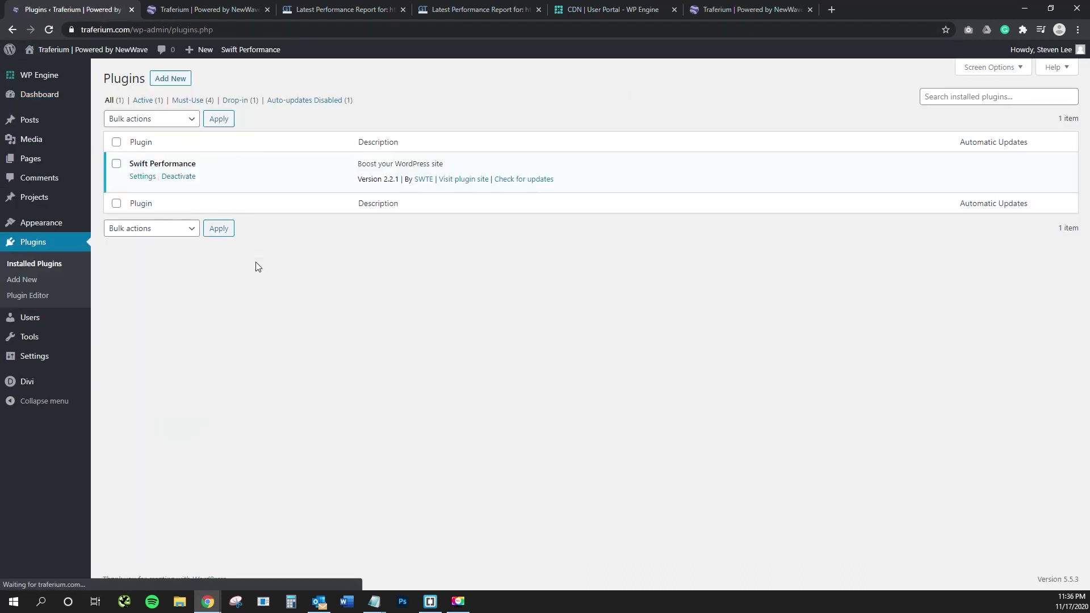
pyautogui.doubleClick(137, 164)
pyautogui.moveTo(177, 167); pyautogui.dragTo(211, 167)
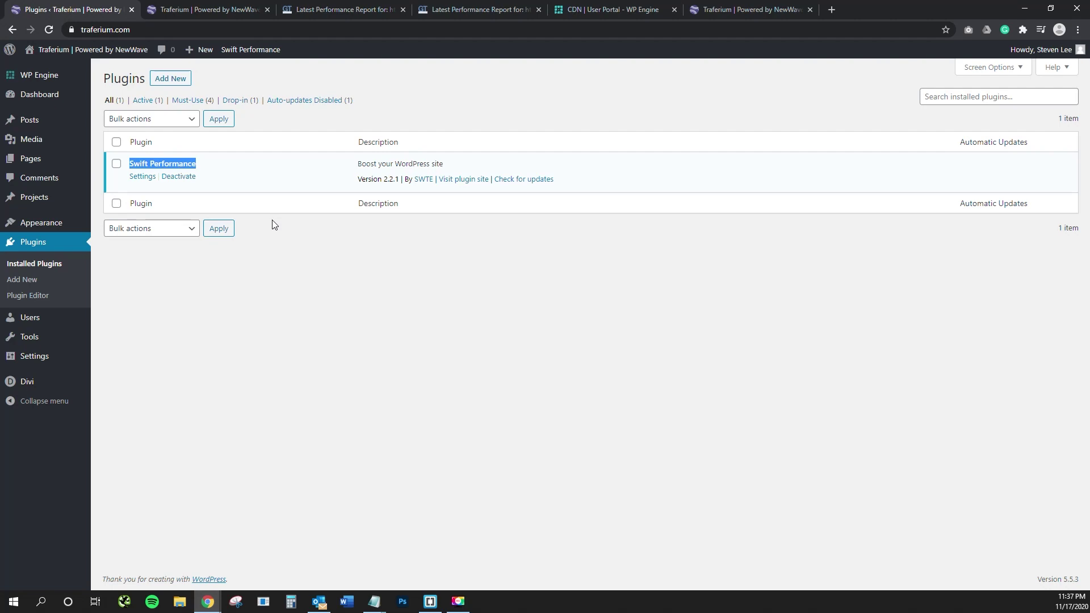
pyautogui.click(407, 334)
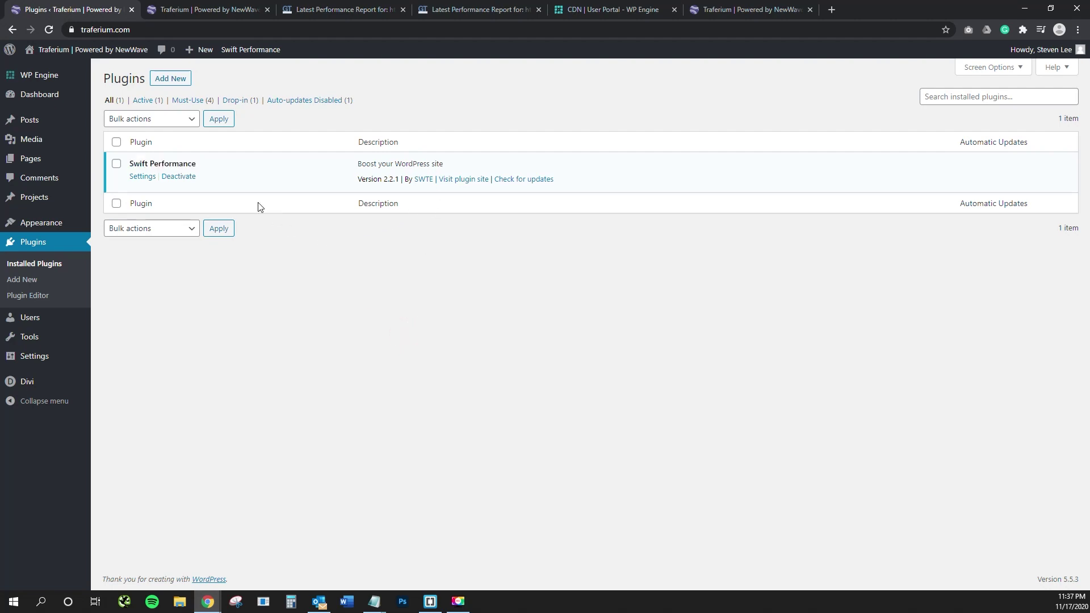
pyautogui.click(92, 55)
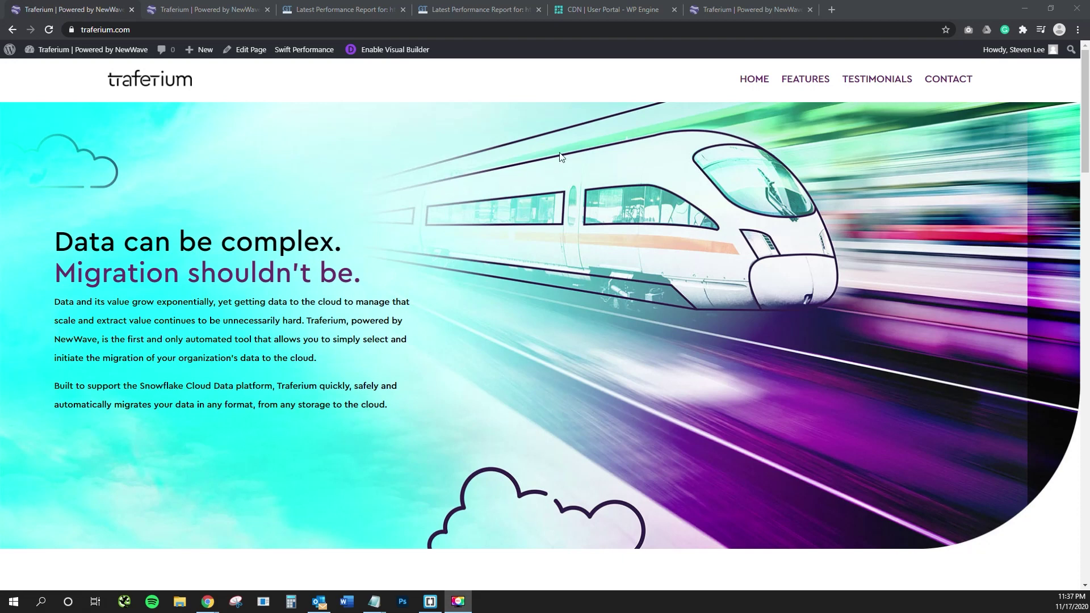
pyautogui.click(340, 9)
pyautogui.scroll(6, 407, 313)
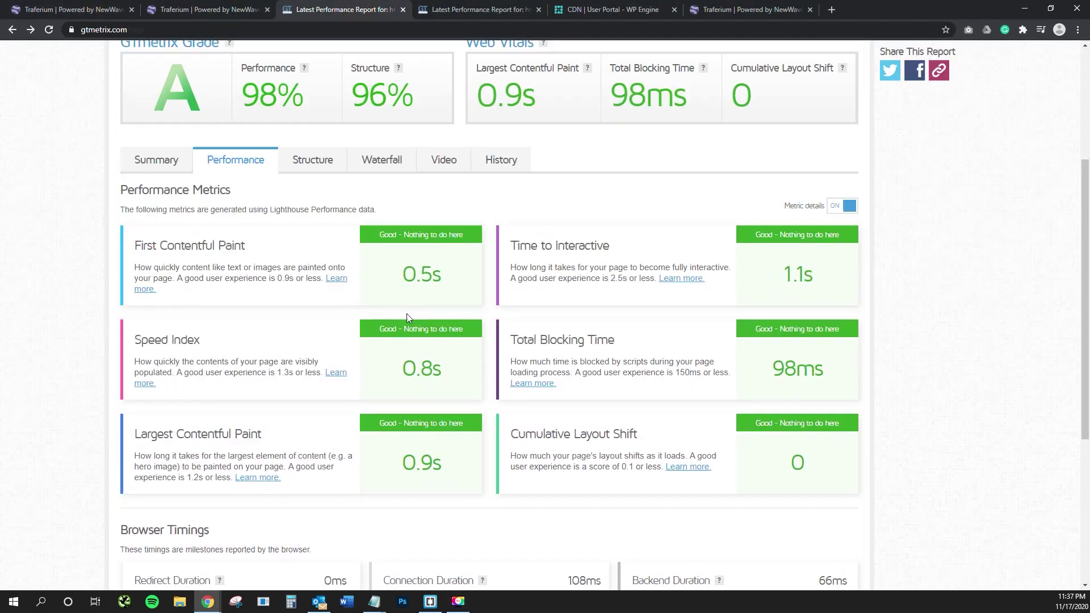